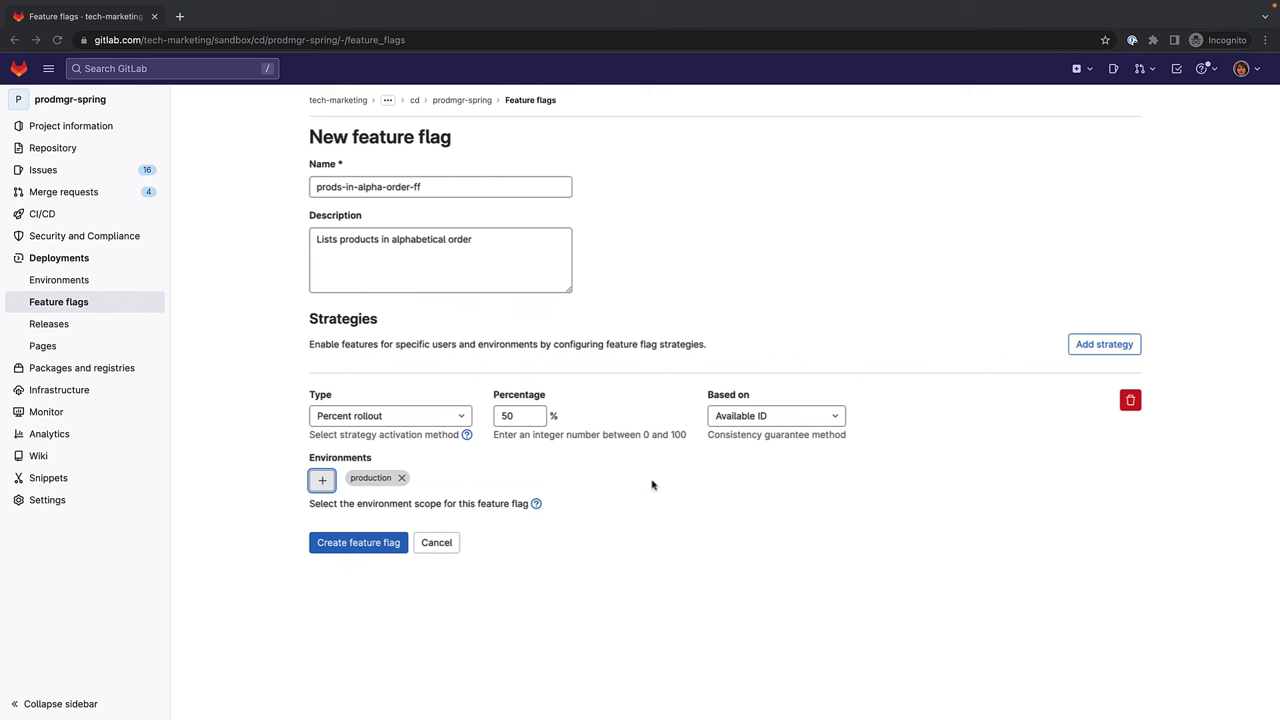
Add a second strategy to the new prods-in-alpha-order-ff flag.
{"action": "left_click", "coordinate": [1097, 350]}
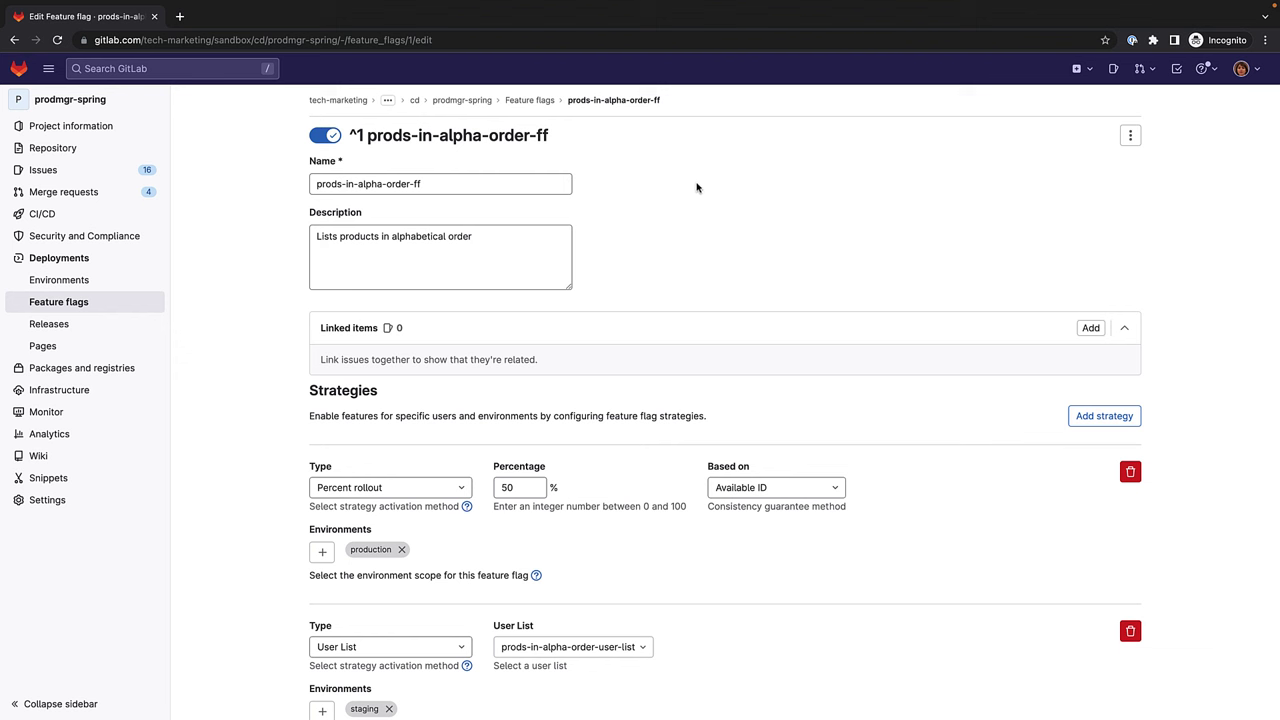
Return to the feature flags list and switch prods-in-alpha-order-ff off and back on.
{"action": "left_click", "coordinate": [543, 102]}
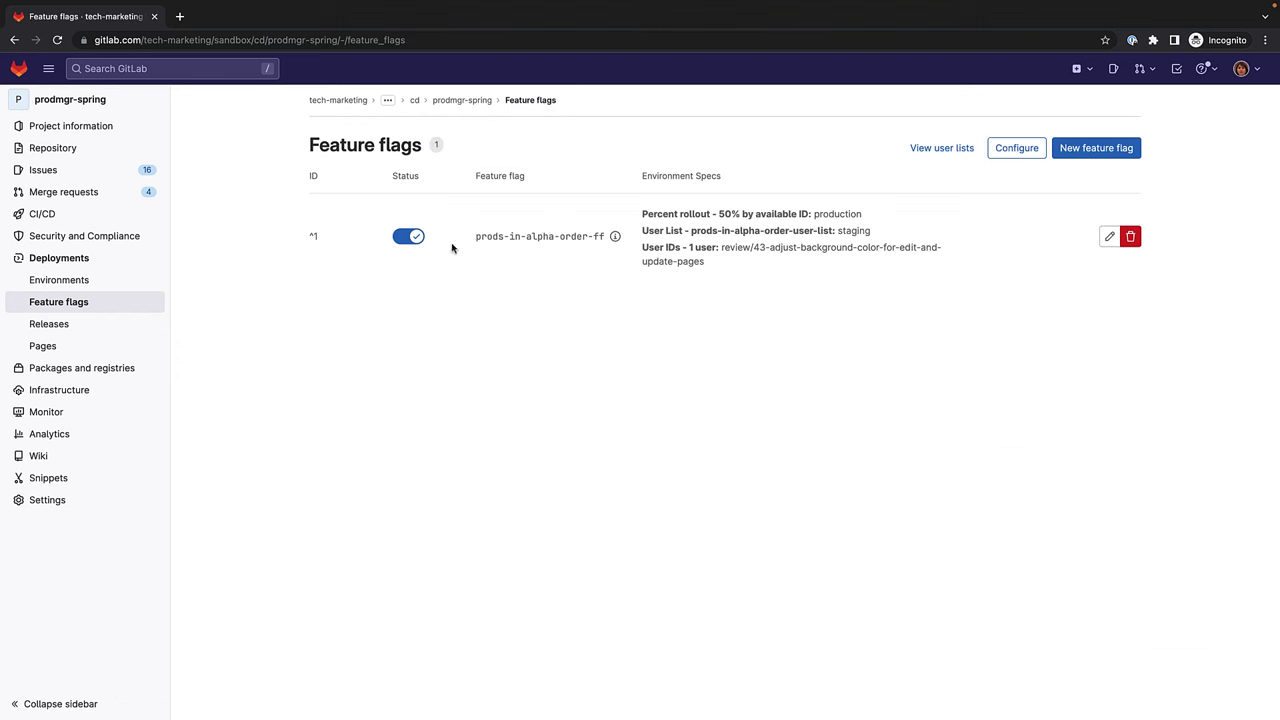
{"action": "left_click", "coordinate": [412, 240]}
{"action": "left_click", "coordinate": [414, 242]}
Copy the API URL and instance ID from the Configure feature flags dialog, then close it.
{"action": "left_click", "coordinate": [1016, 150]}
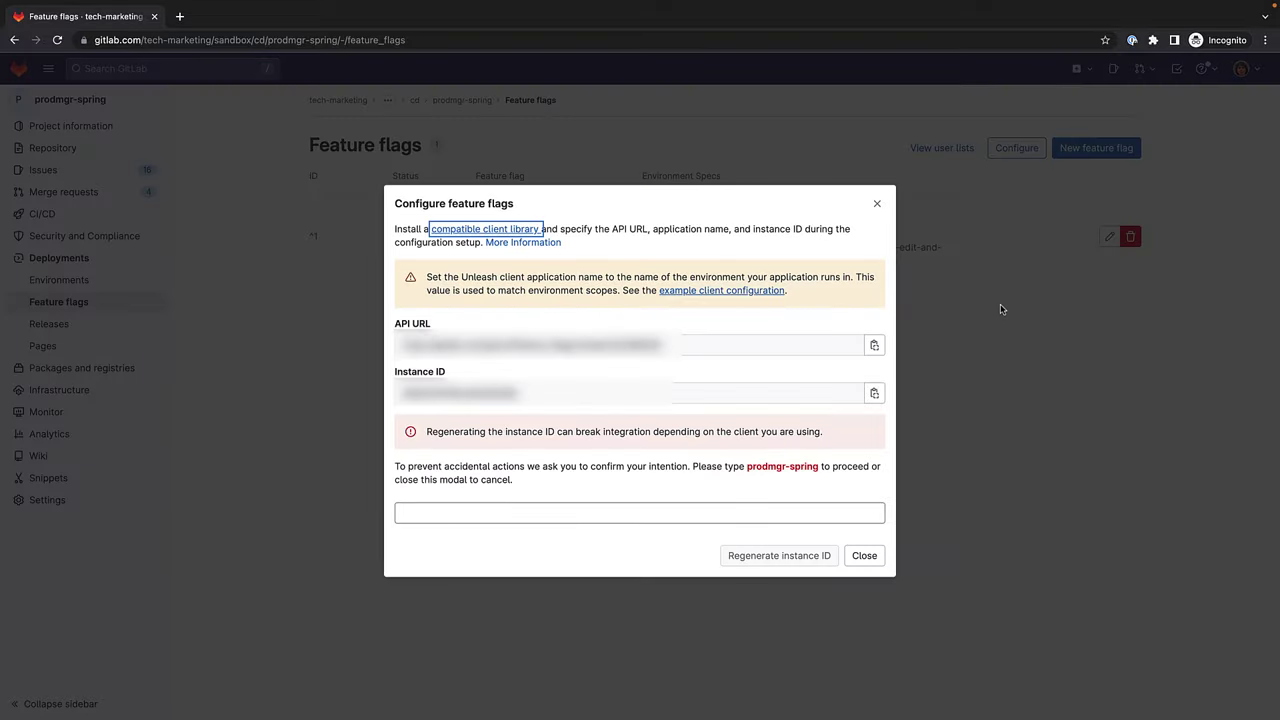
{"action": "left_click", "coordinate": [880, 349]}
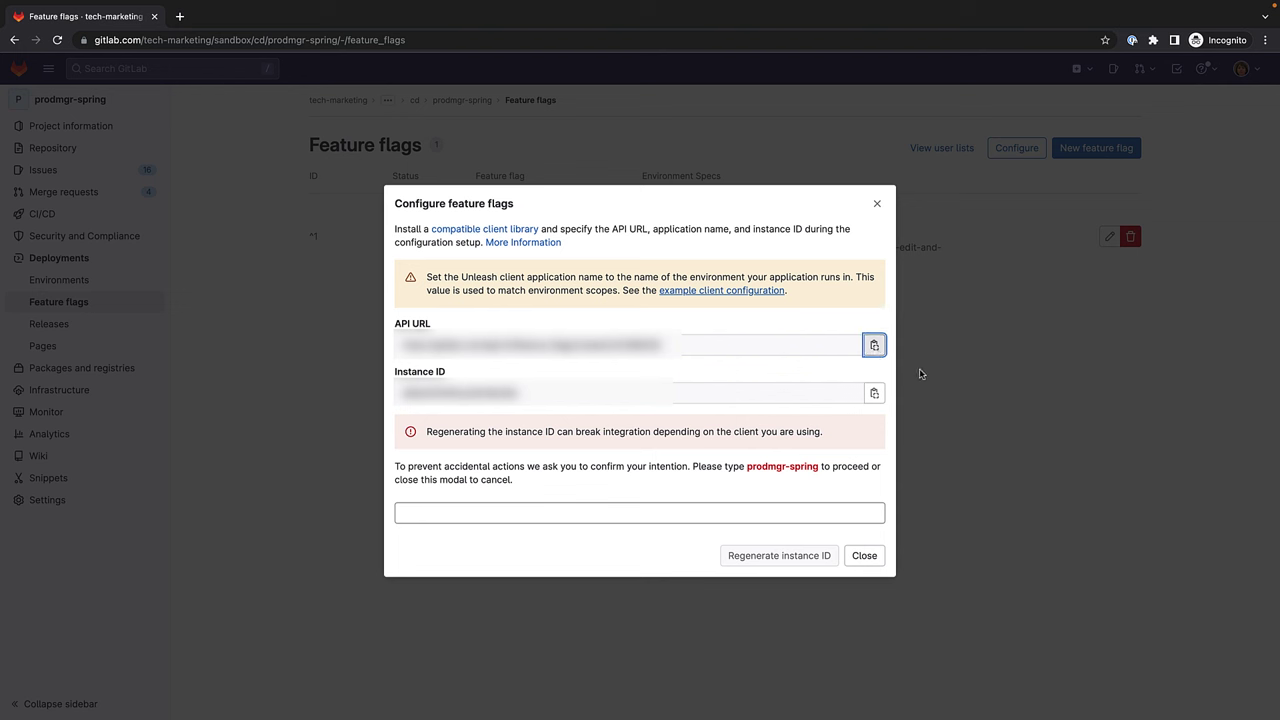
{"action": "left_click", "coordinate": [875, 394]}
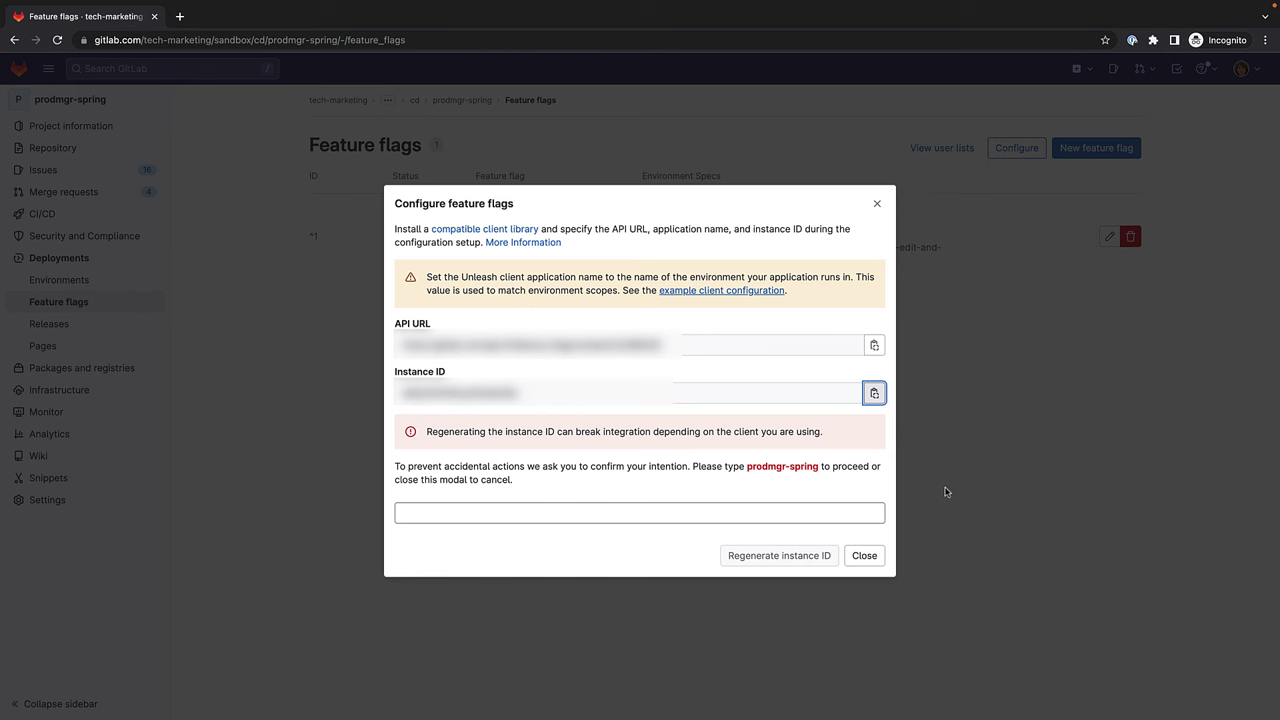
{"action": "left_click", "coordinate": [865, 556]}
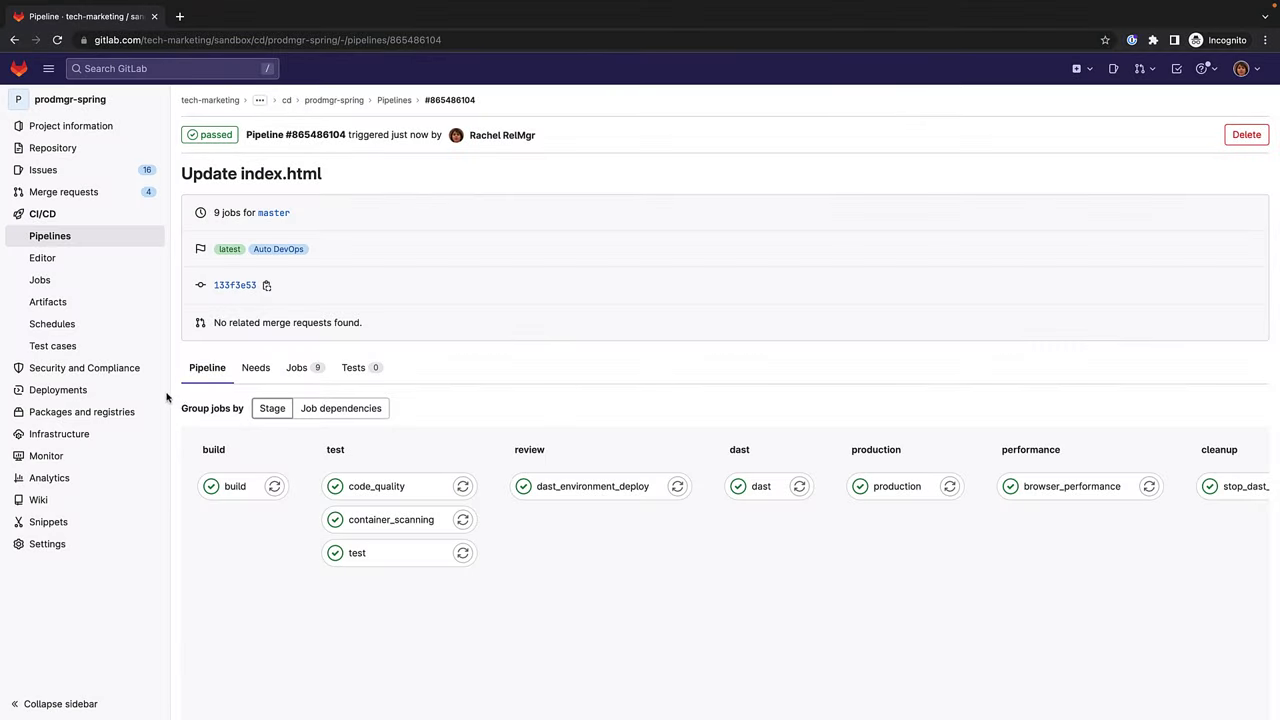
Check prods-in-alpha-order-user-list among the user lists, then open prods-in-alpha-order-ff for editing.
{"action": "mouse_move", "coordinate": [166, 395]}
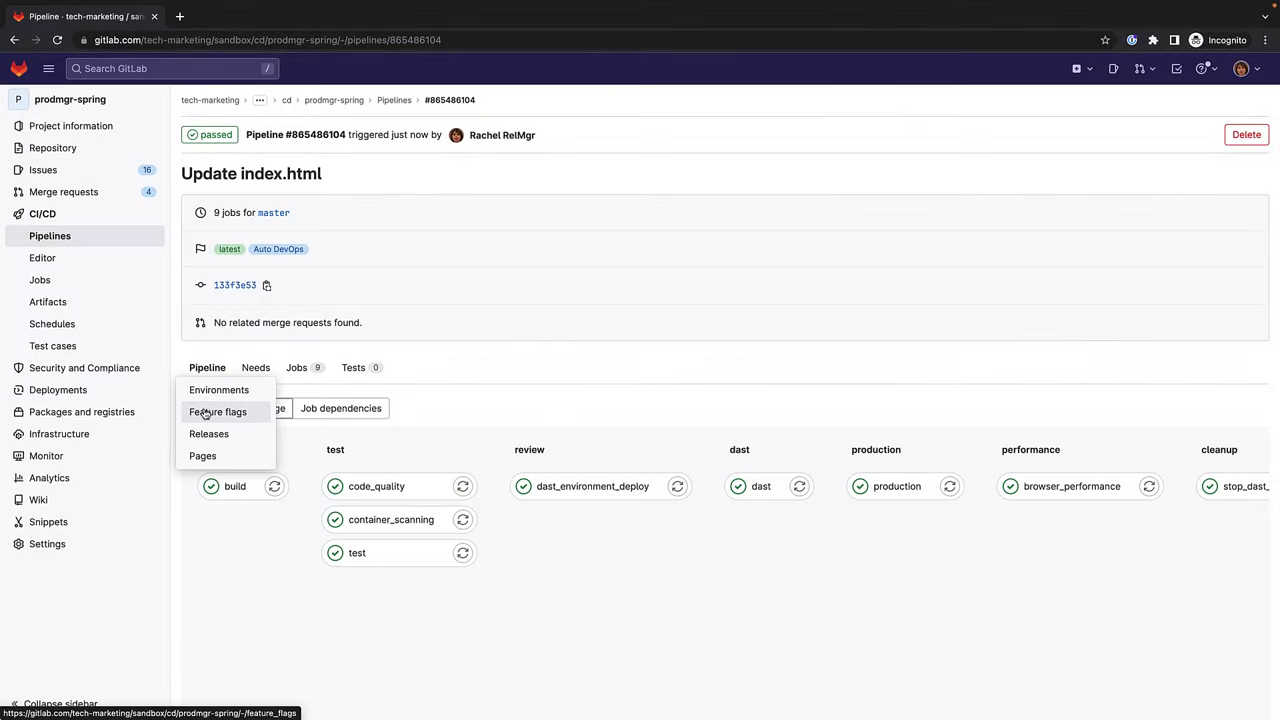
{"action": "left_click", "coordinate": [205, 412]}
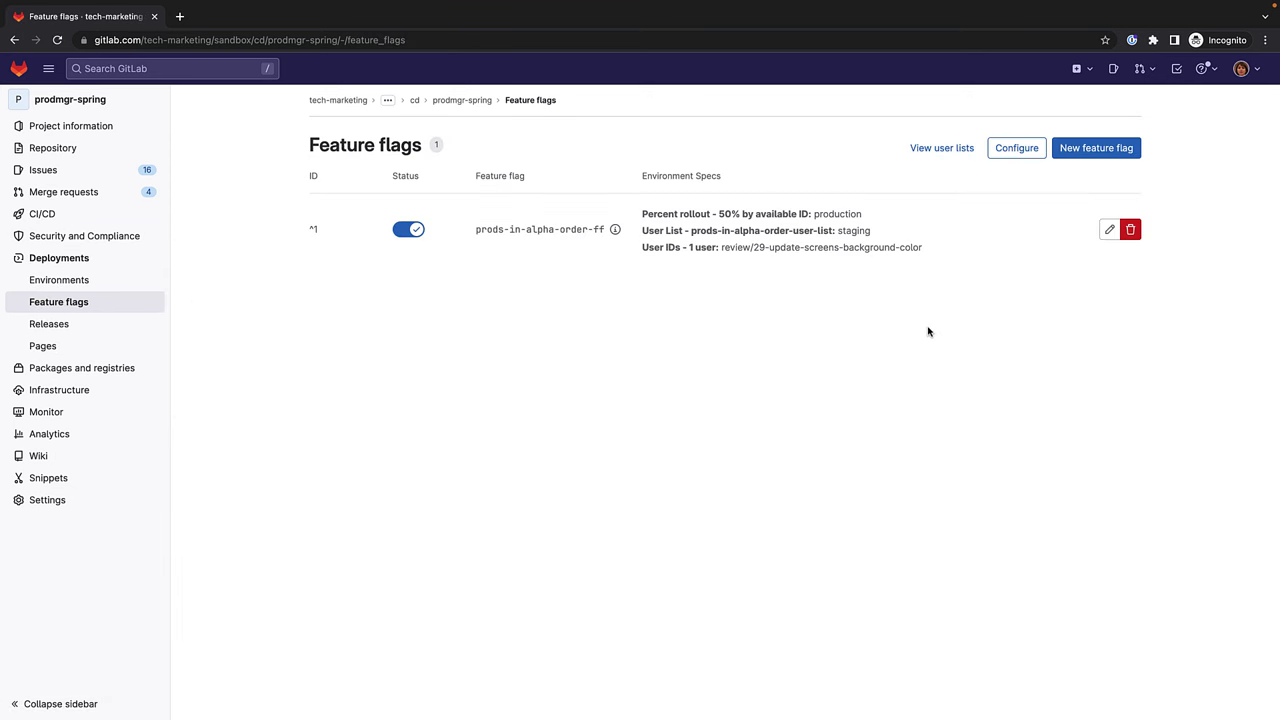
{"action": "left_click", "coordinate": [948, 155]}
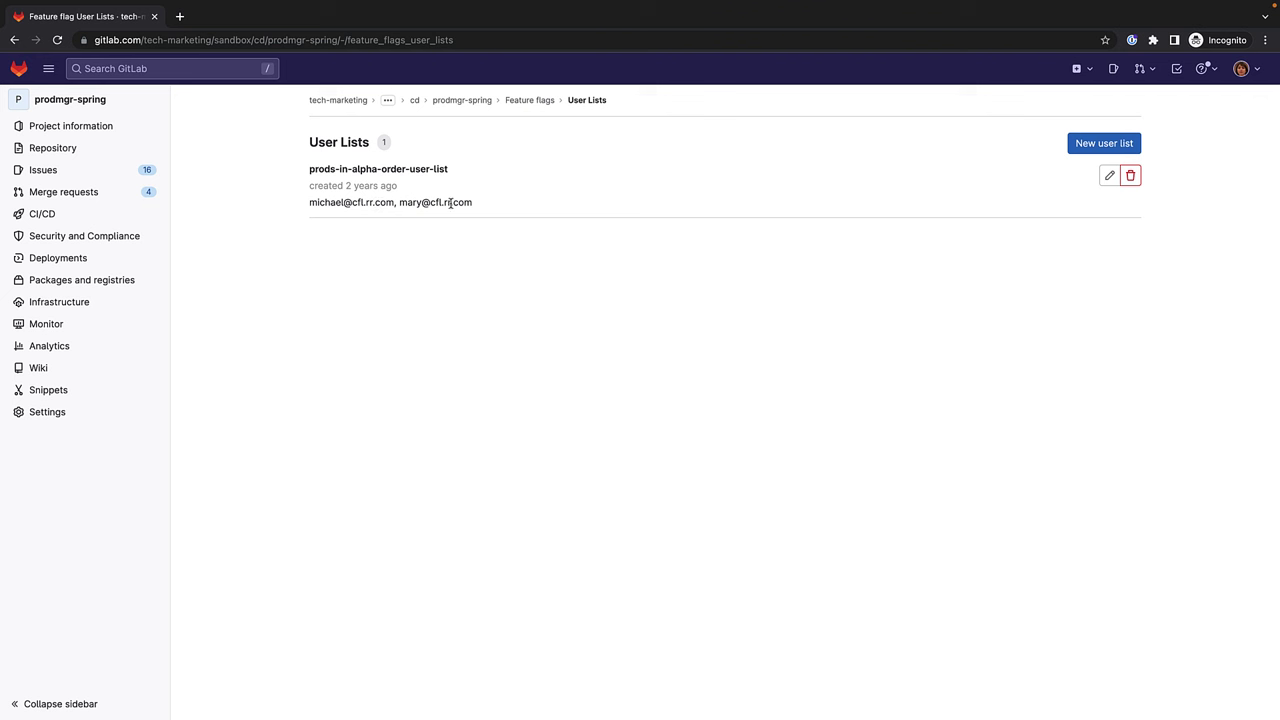
{"action": "left_click", "coordinate": [14, 40]}
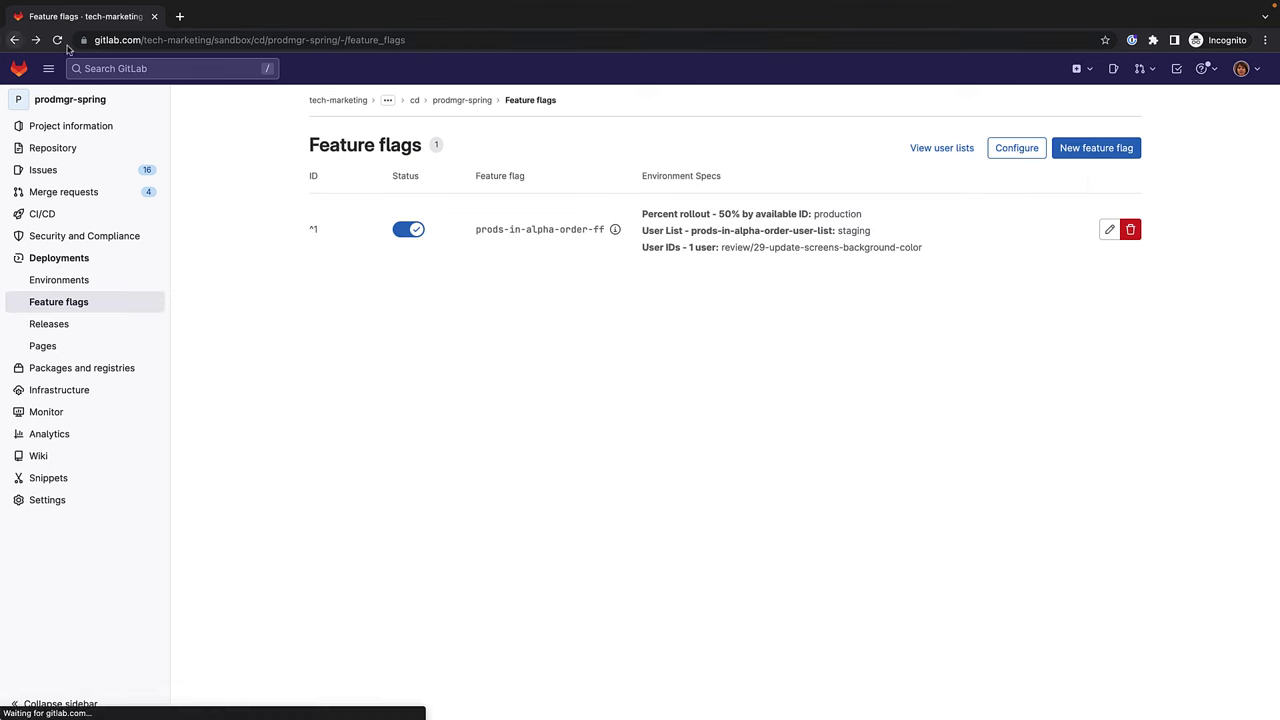
{"action": "left_click", "coordinate": [1109, 229]}
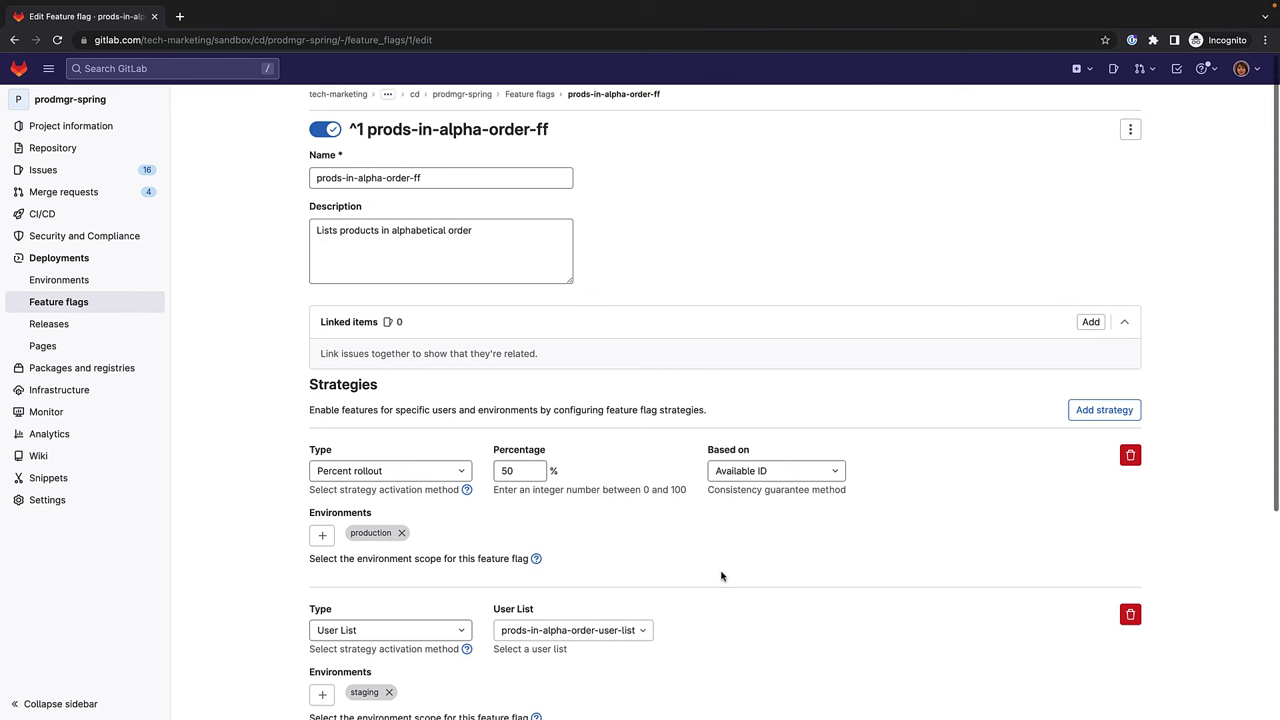
Look through the available user lists on the edit page, leaving the selection unchanged.
{"action": "scroll", "coordinate": [721, 576], "scroll_direction": "down", "scroll_amount": 5}
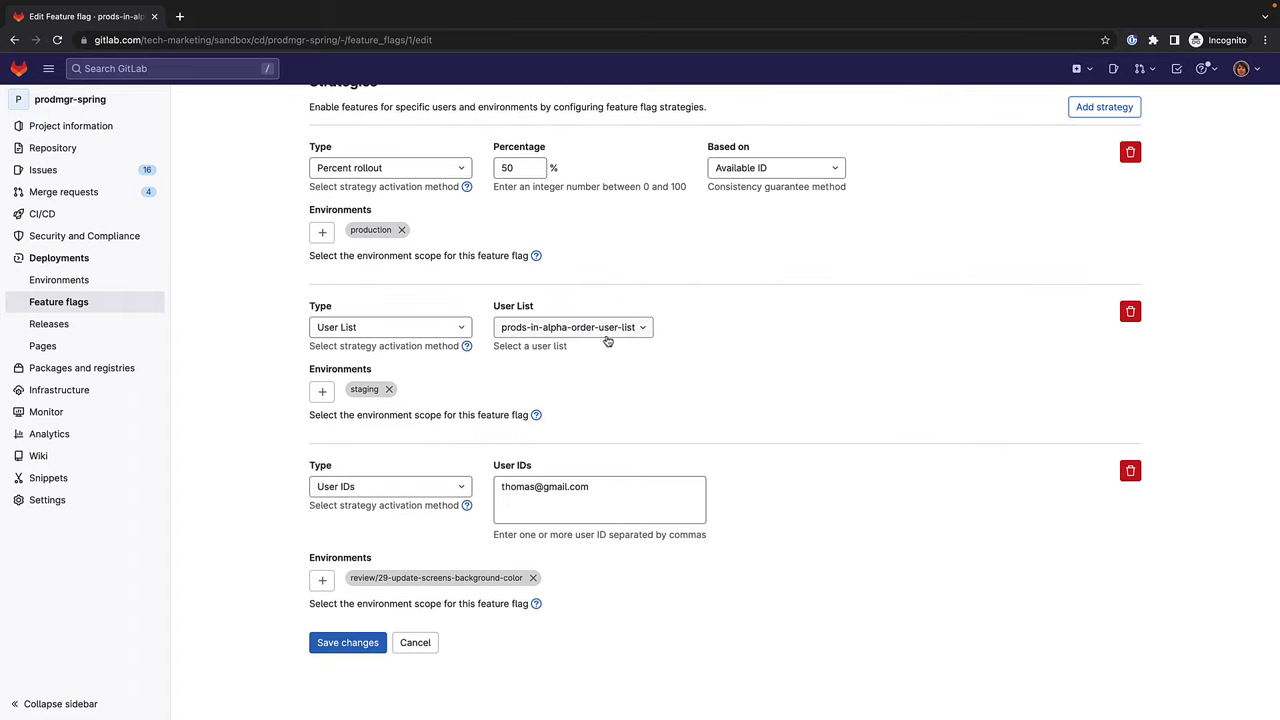
{"action": "left_click", "coordinate": [643, 329]}
{"action": "left_click", "coordinate": [643, 329]}
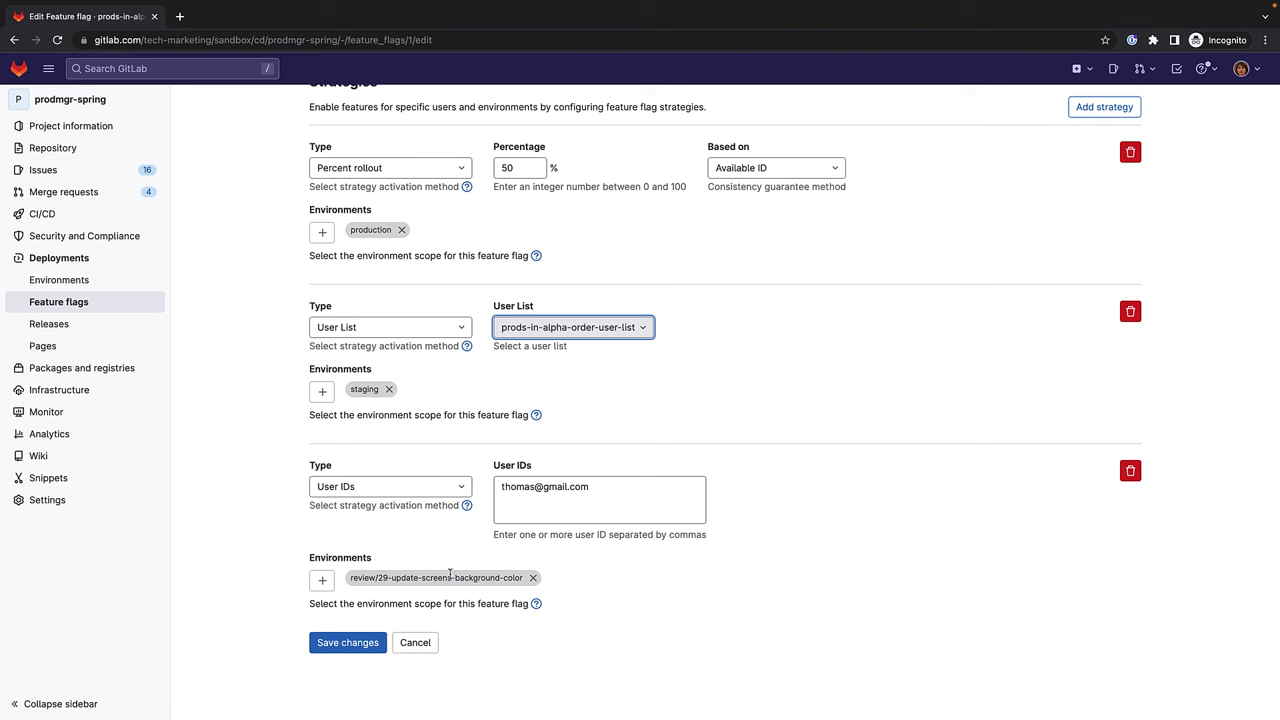
Swap the User IDs environment from review/29 to review/43-adjust-background-color-for-edit-and-update-pages and save.
{"action": "left_click", "coordinate": [533, 579]}
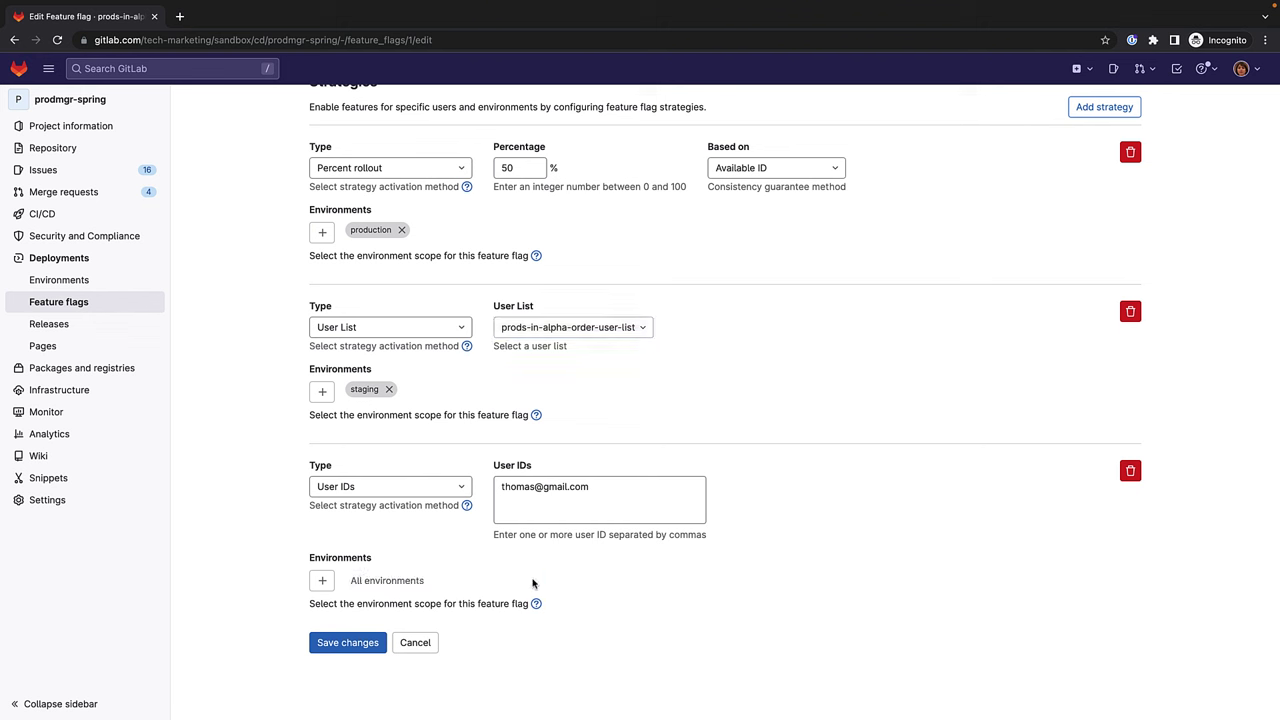
{"action": "left_click", "coordinate": [322, 581]}
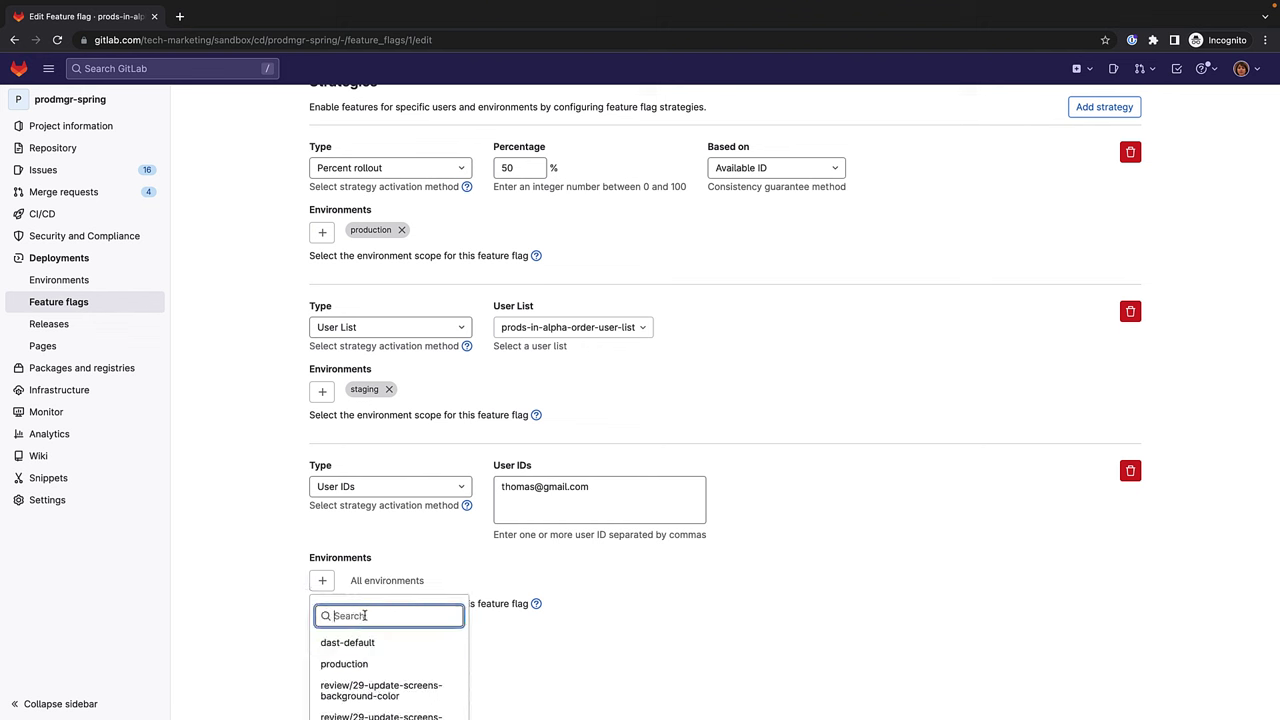
{"action": "type", "text": "review/"}
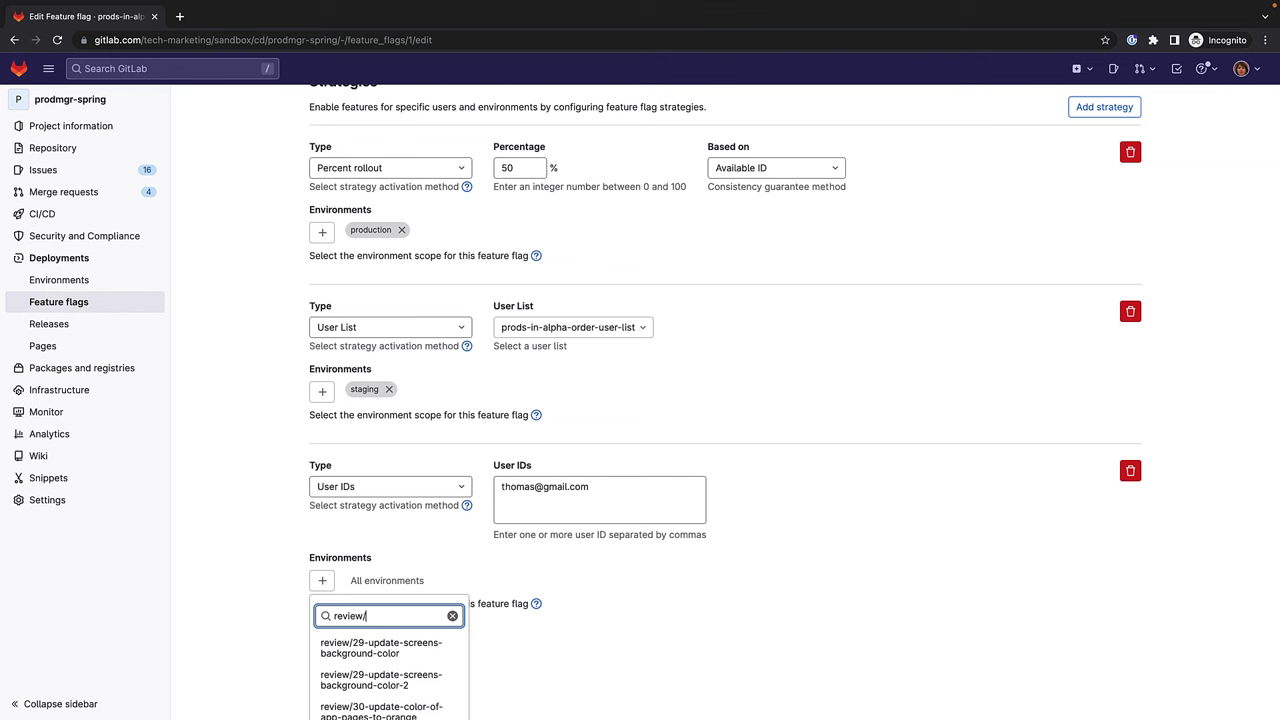
{"action": "scroll", "coordinate": [364, 660], "scroll_direction": "down", "scroll_amount": 1}
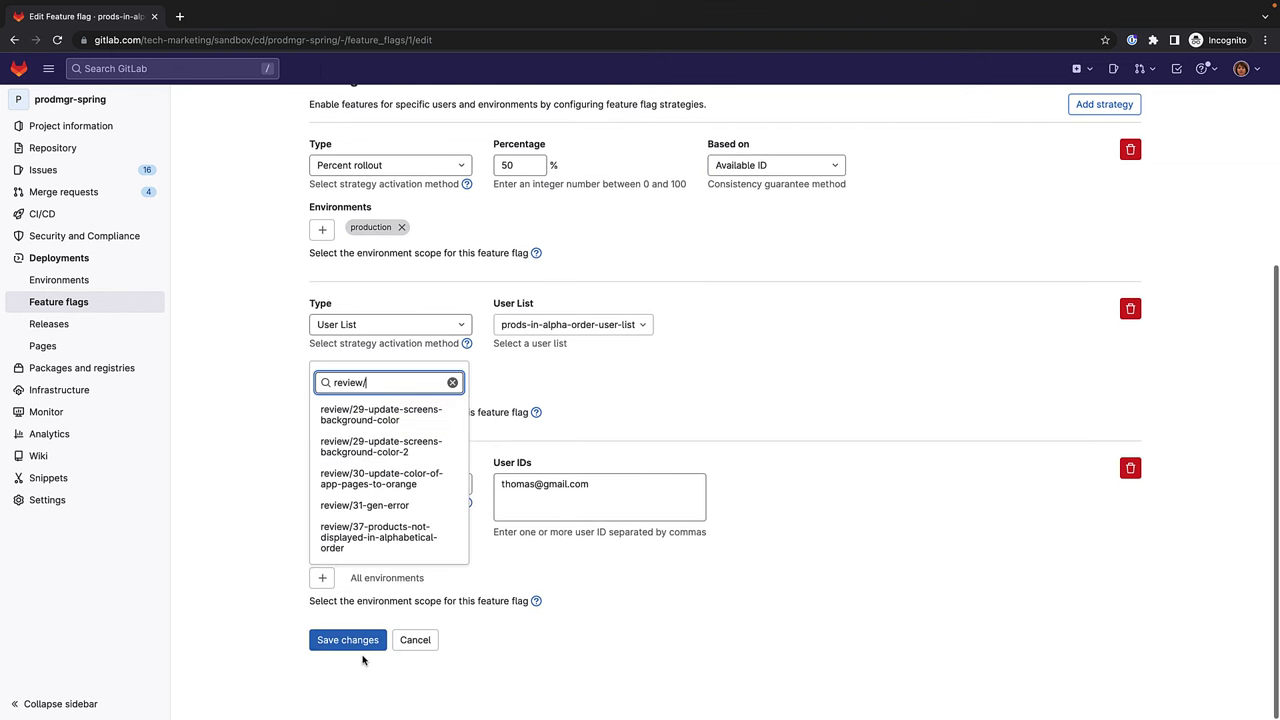
{"action": "scroll", "coordinate": [364, 660], "scroll_direction": "up", "scroll_amount": 1}
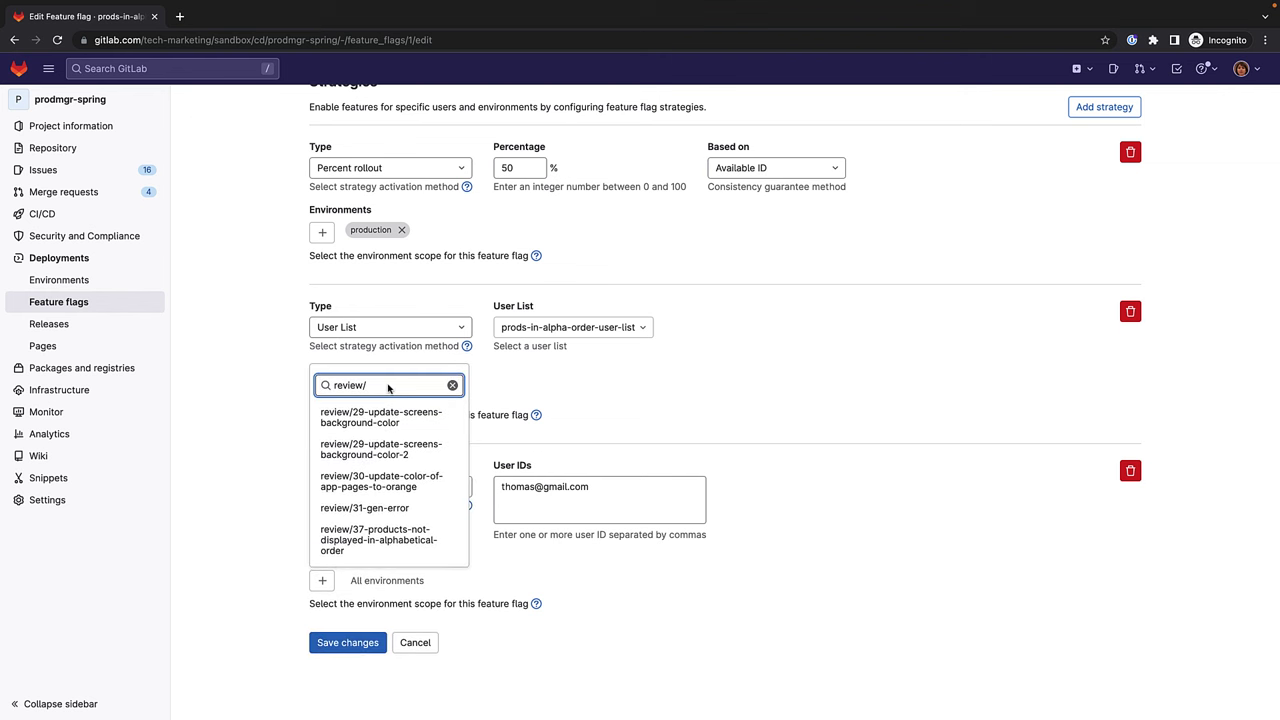
{"action": "type", "text": "43"}
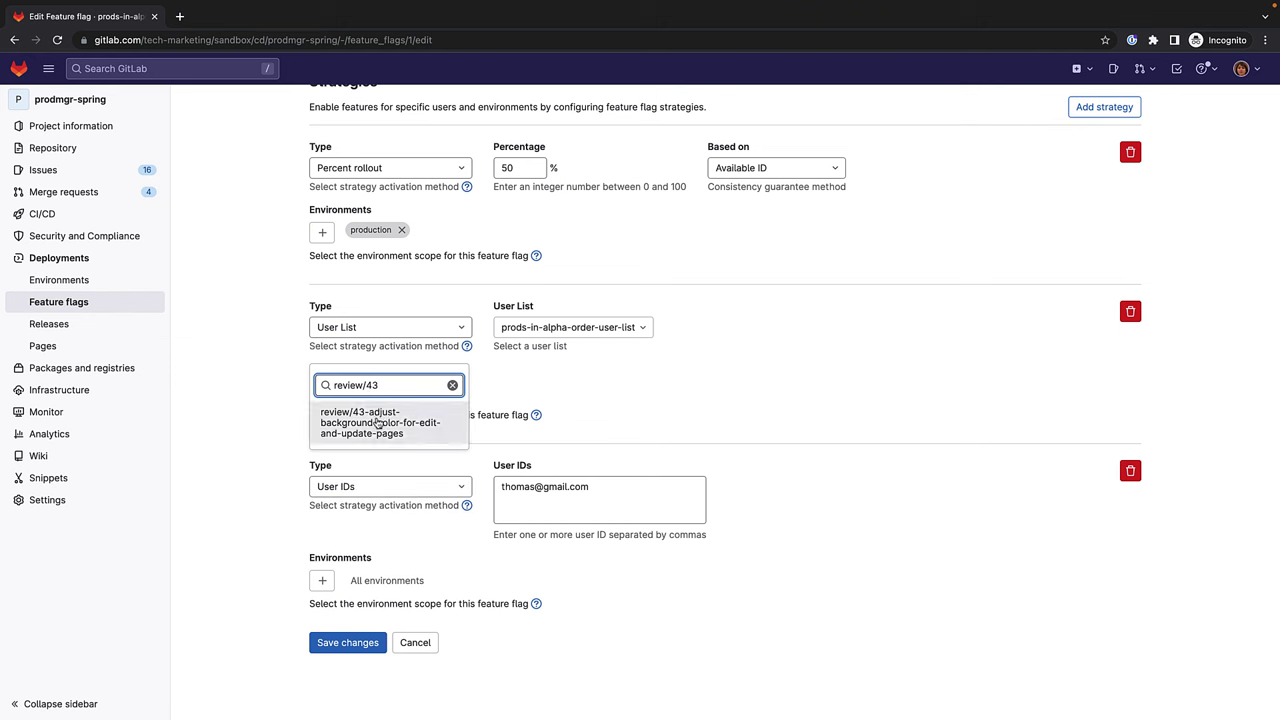
{"action": "left_click", "coordinate": [377, 423]}
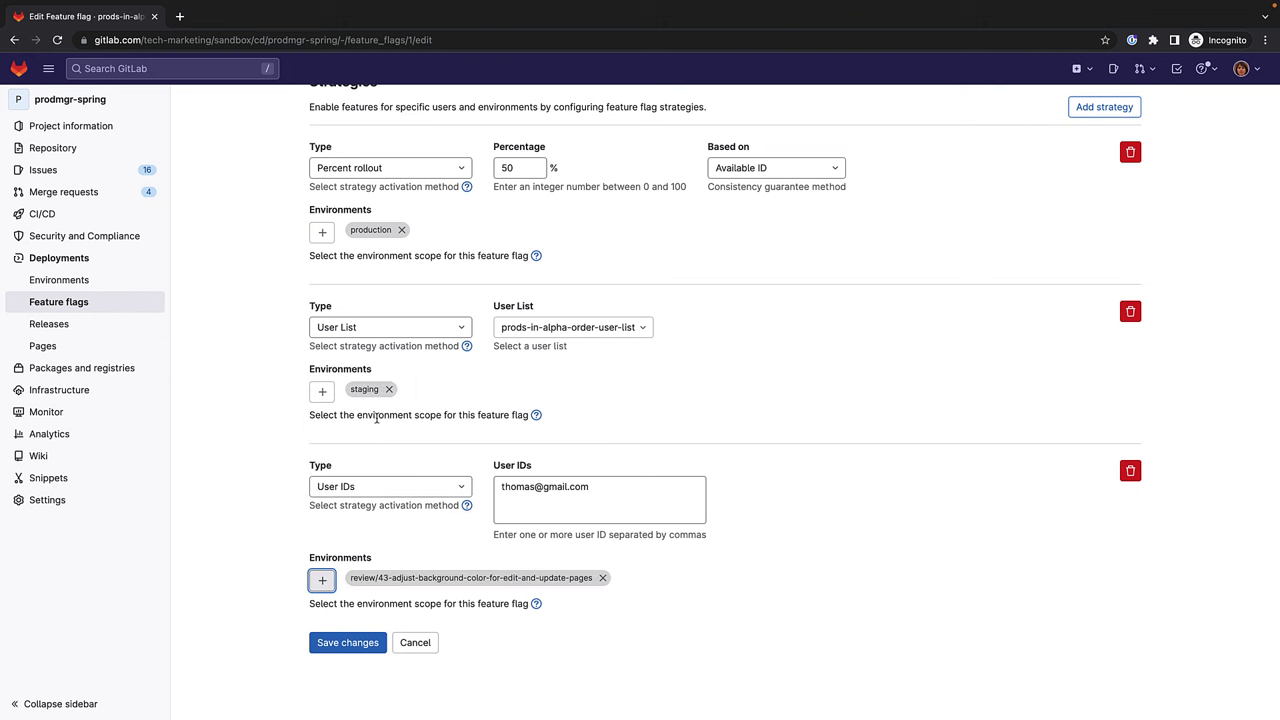
{"action": "left_click", "coordinate": [330, 643]}
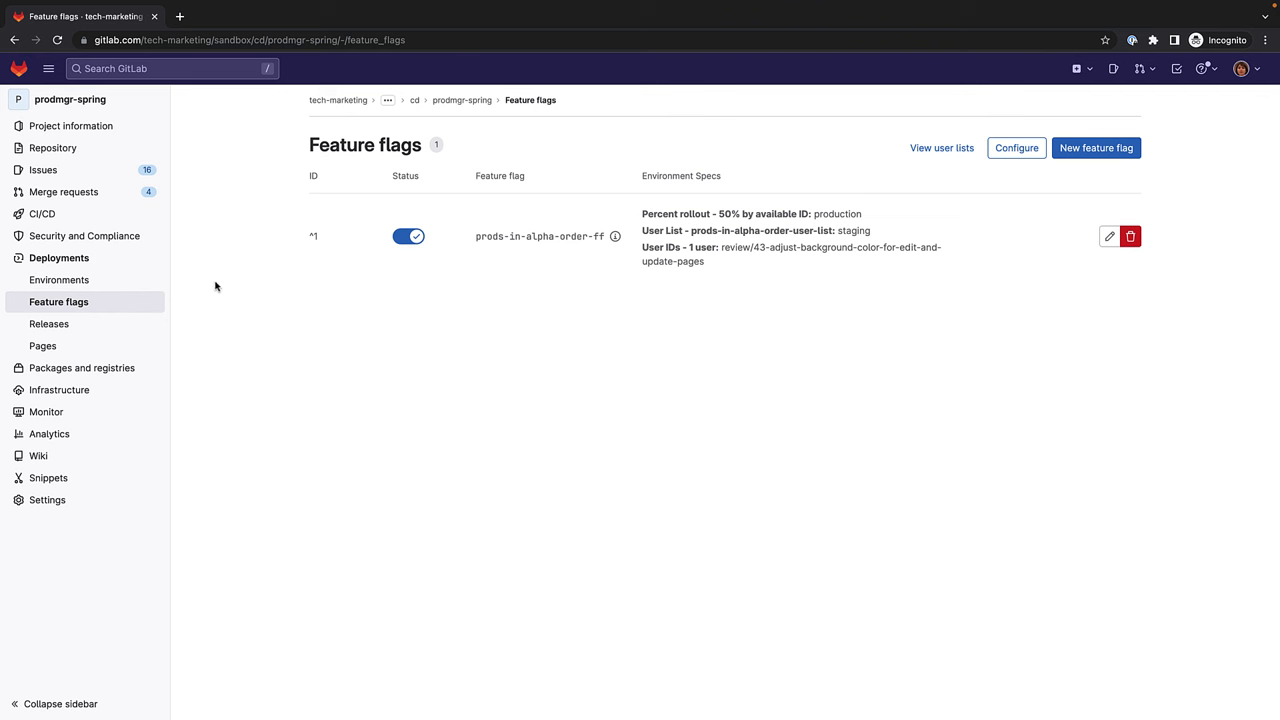
Launch the 43-adjust-background-color-for-edit-and-update-pages review app from the Environments review folder in a new tab.
{"action": "left_click", "coordinate": [142, 283], "text": "super"}
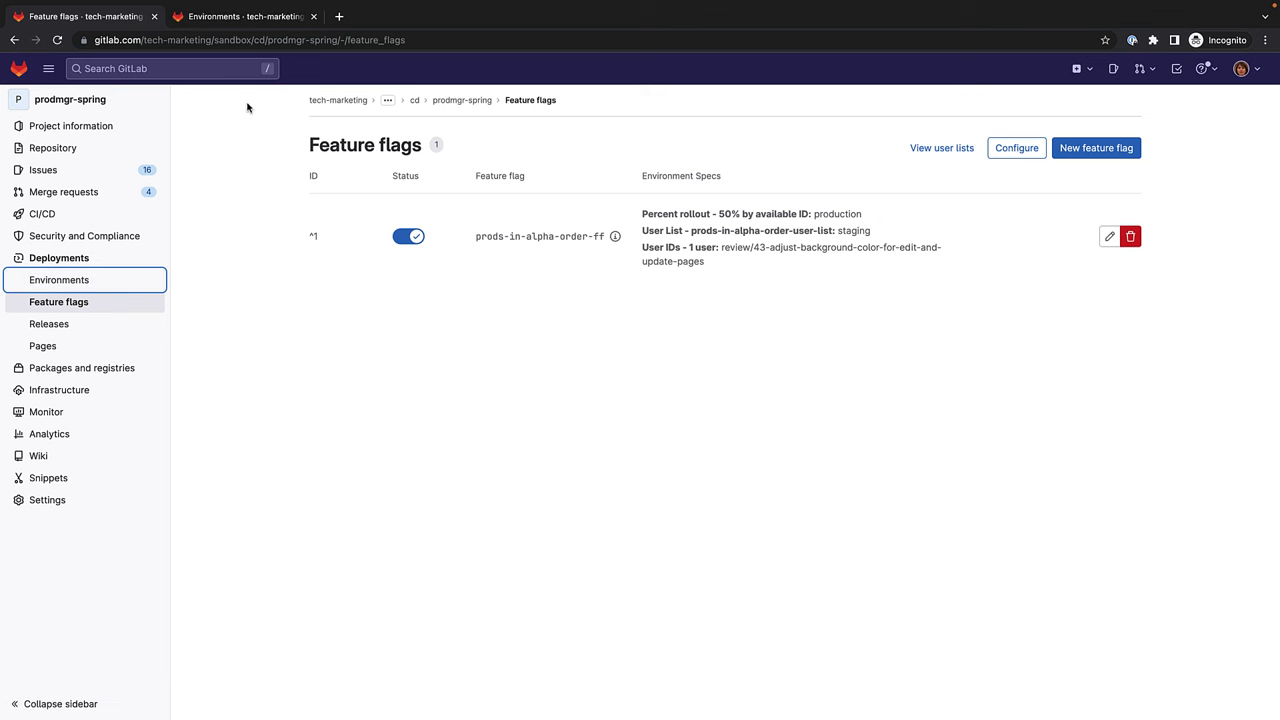
{"action": "left_click", "coordinate": [255, 20]}
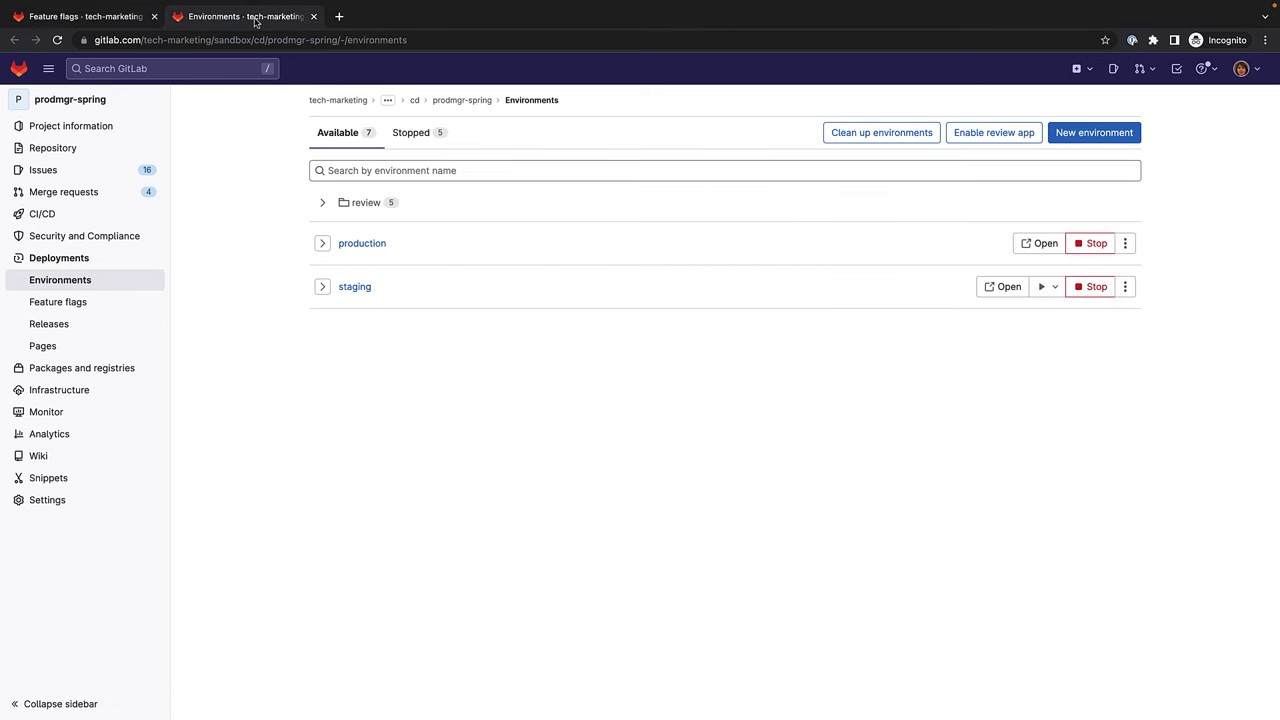
{"action": "left_click", "coordinate": [321, 203]}
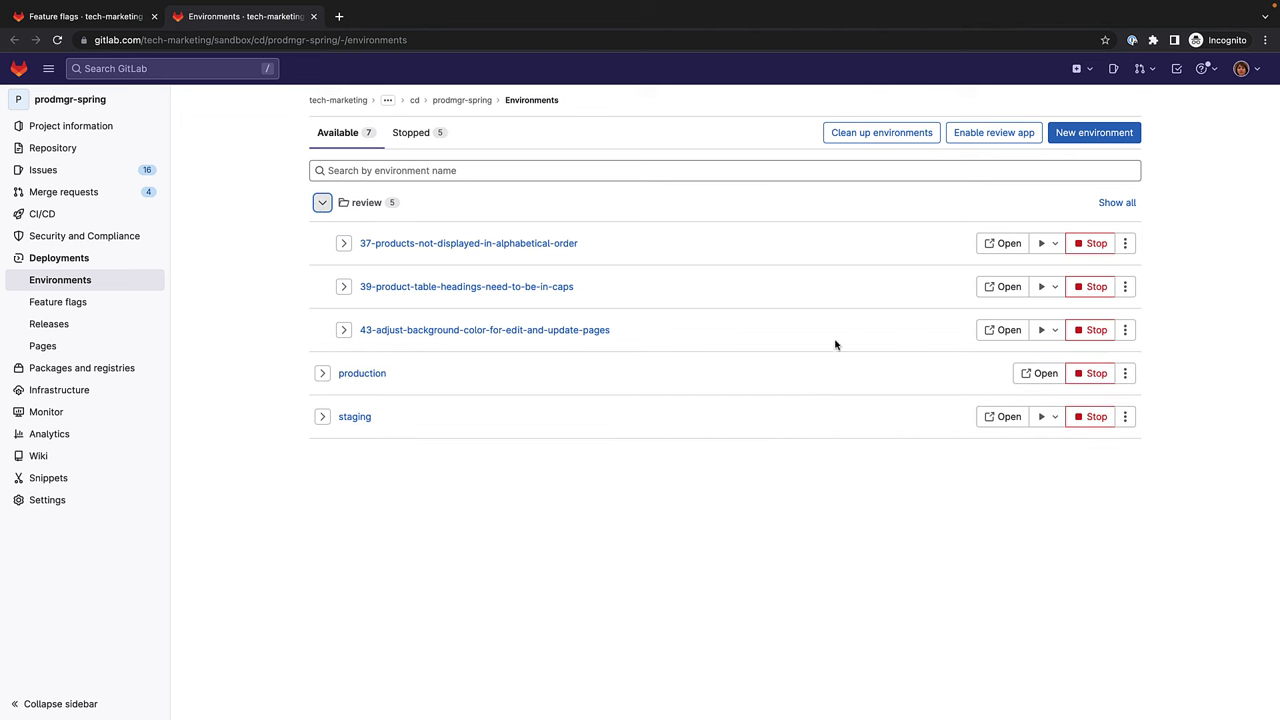
{"action": "left_click", "coordinate": [1003, 330]}
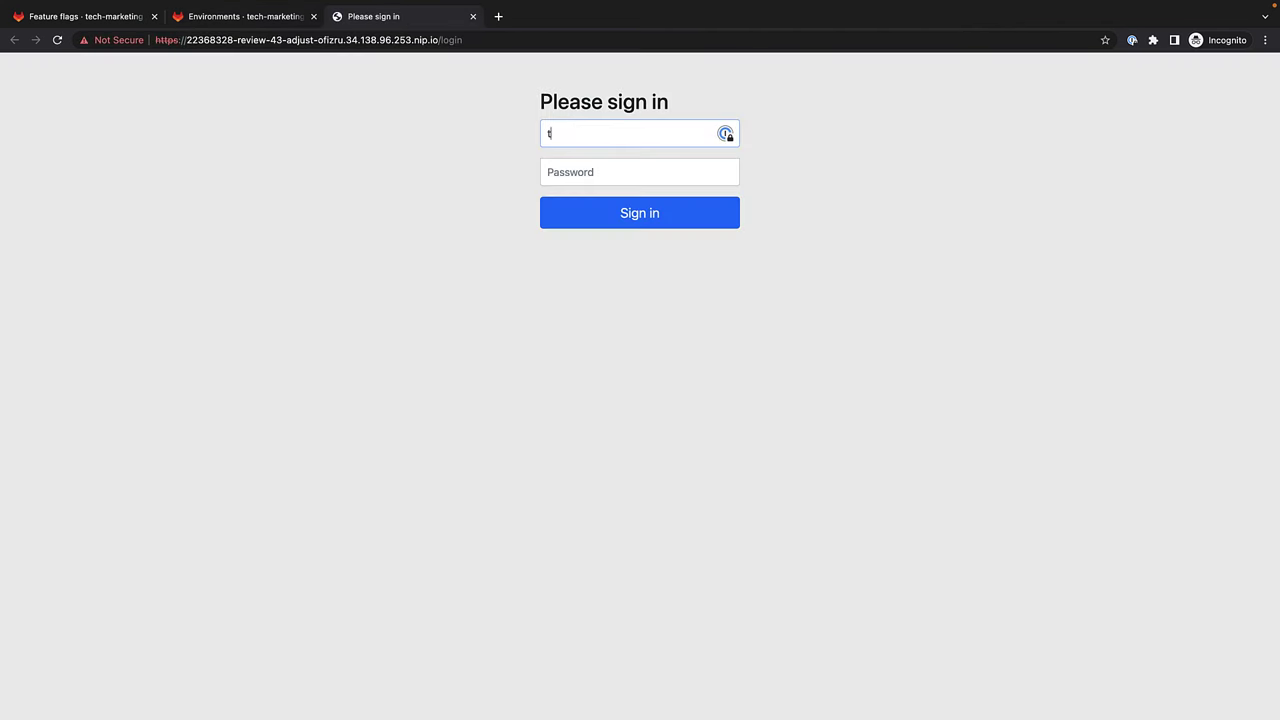
Sign in to the review app as a test user, check the product list, and log out.
{"action": "key", "text": "Tab"}
{"action": "type", "text": "••••••"}
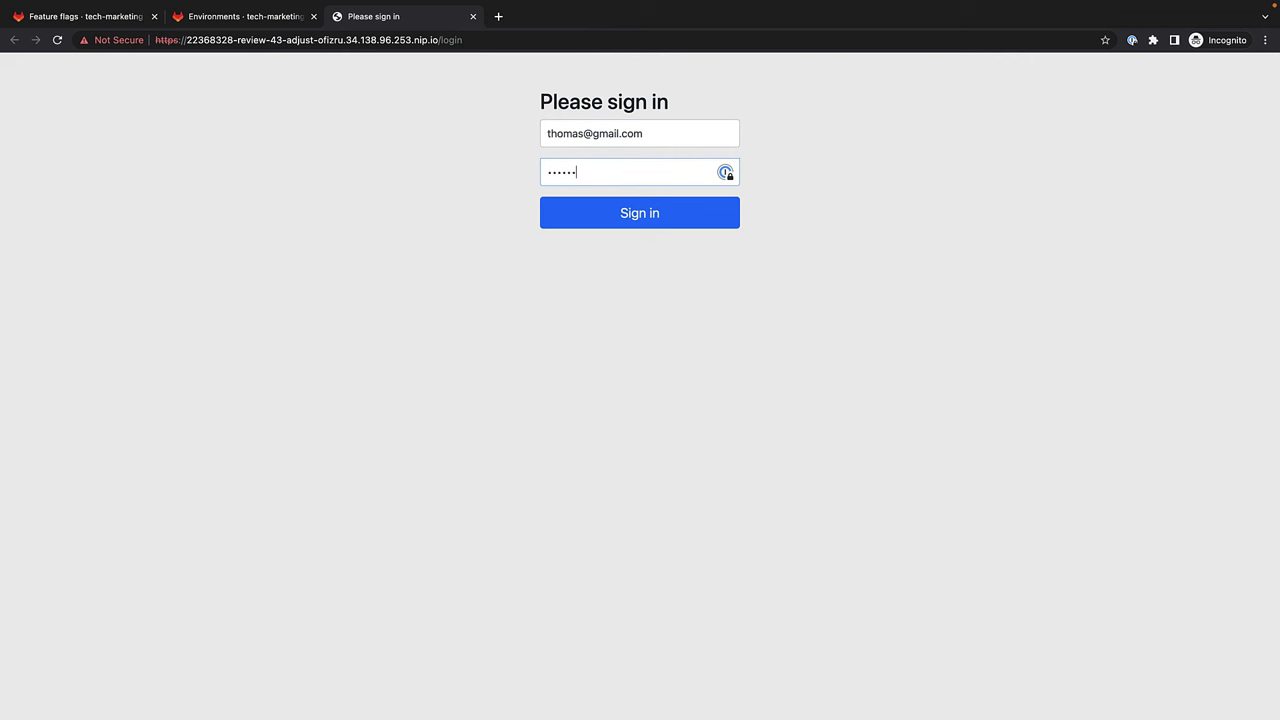
{"action": "type", "text": "••"}
{"action": "key", "text": "Return"}
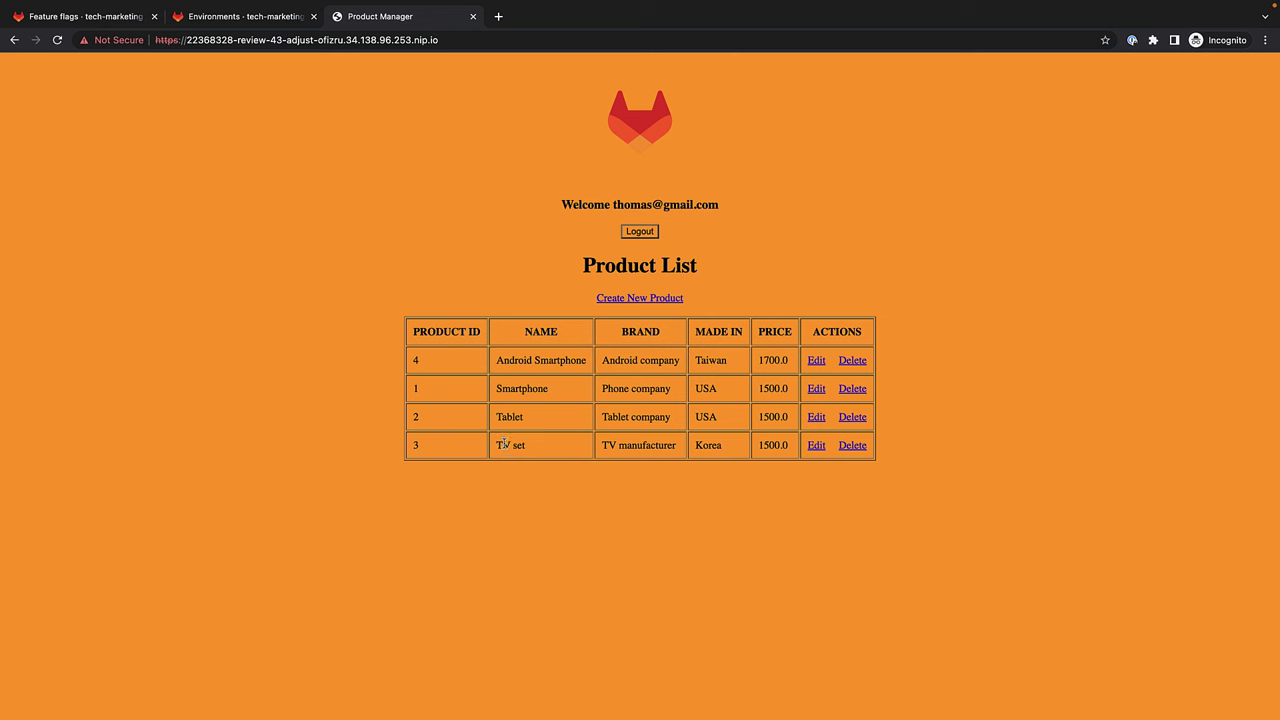
{"action": "left_click", "coordinate": [643, 234]}
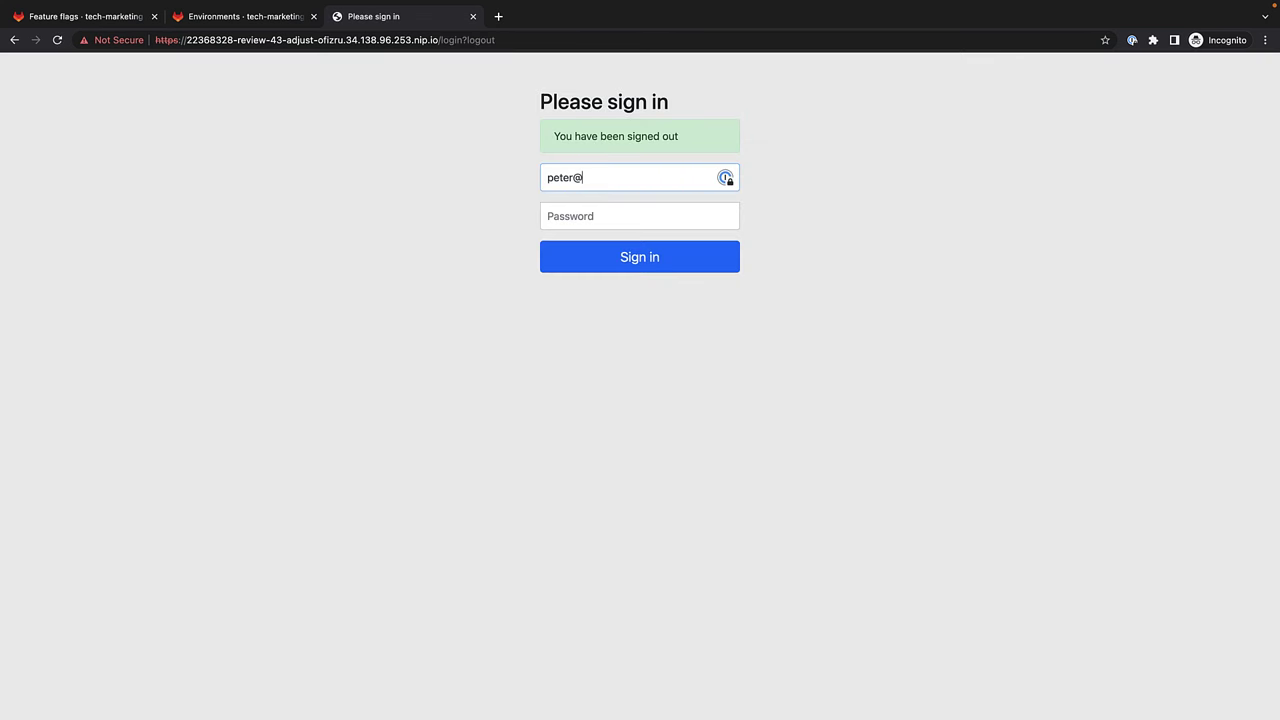
Sign in to the review app as a second test user, then sign out.
{"action": "key", "text": "Tab"}
{"action": "type", "text": "••"}
{"action": "key", "text": "Return"}
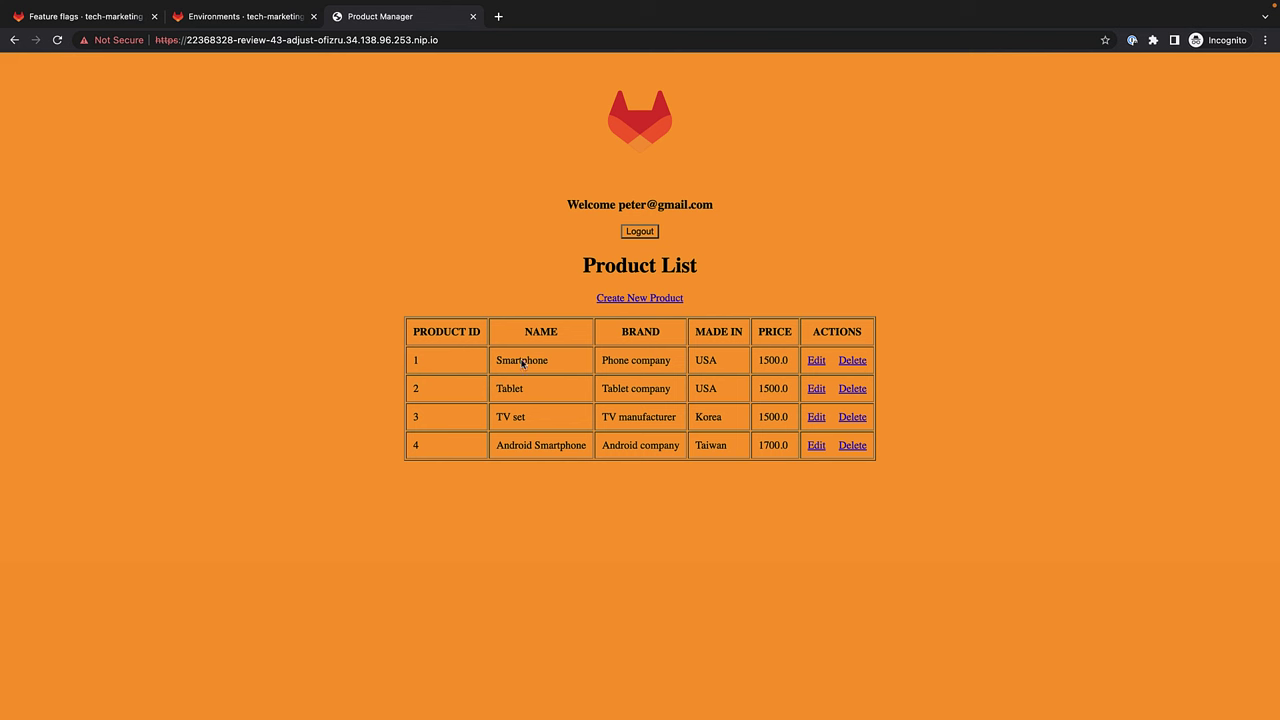
{"action": "left_click", "coordinate": [639, 233]}
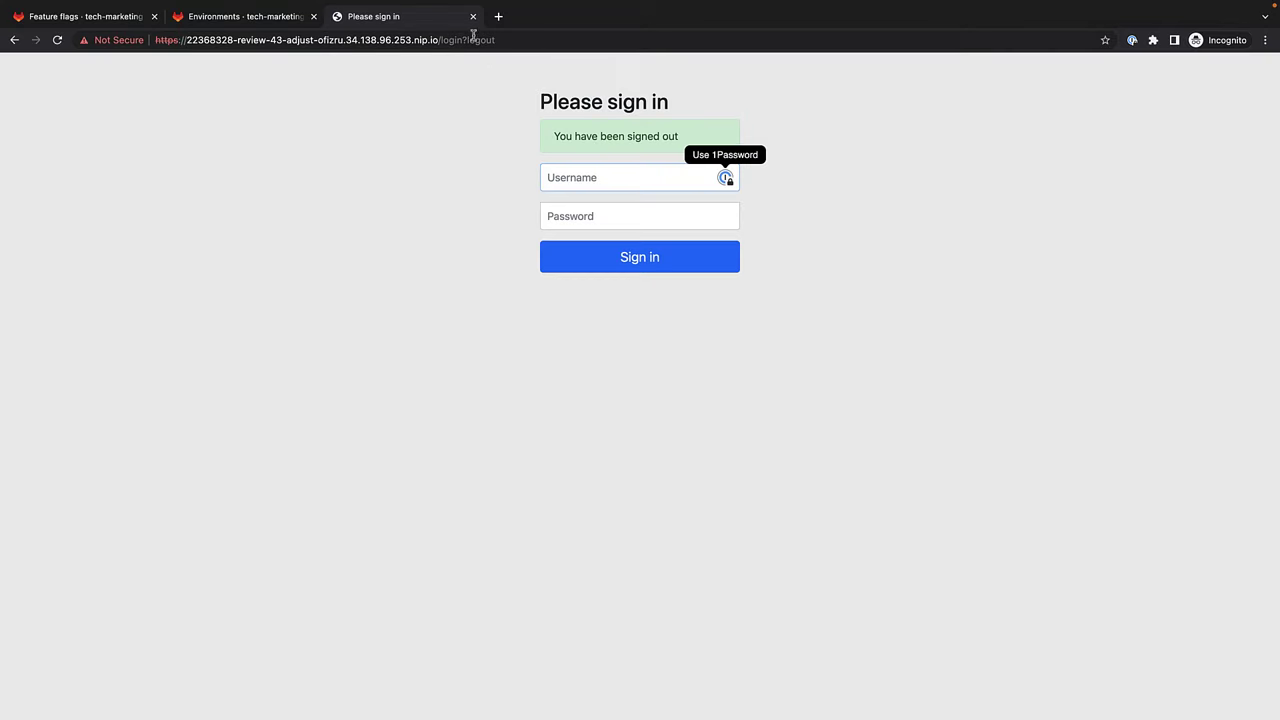
Close the review app, open production, sign in as a test user to check product order, and log out.
{"action": "left_click", "coordinate": [473, 16]}
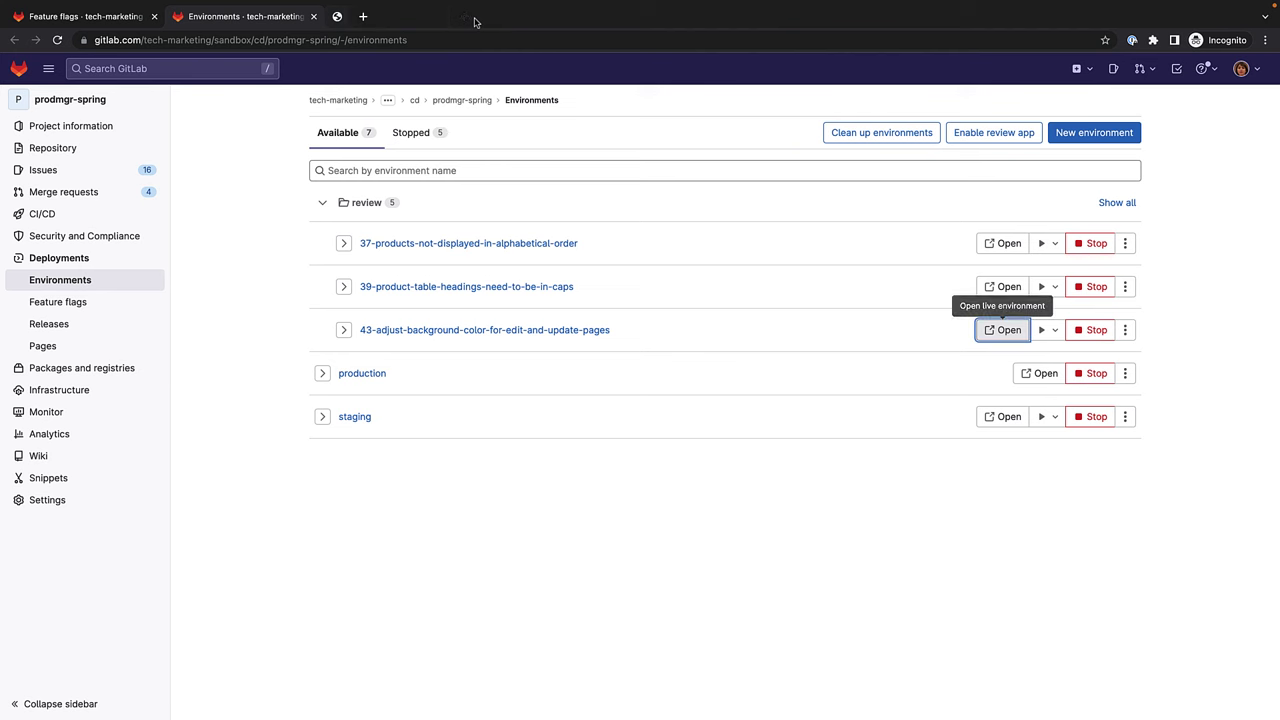
{"action": "left_click", "coordinate": [322, 202]}
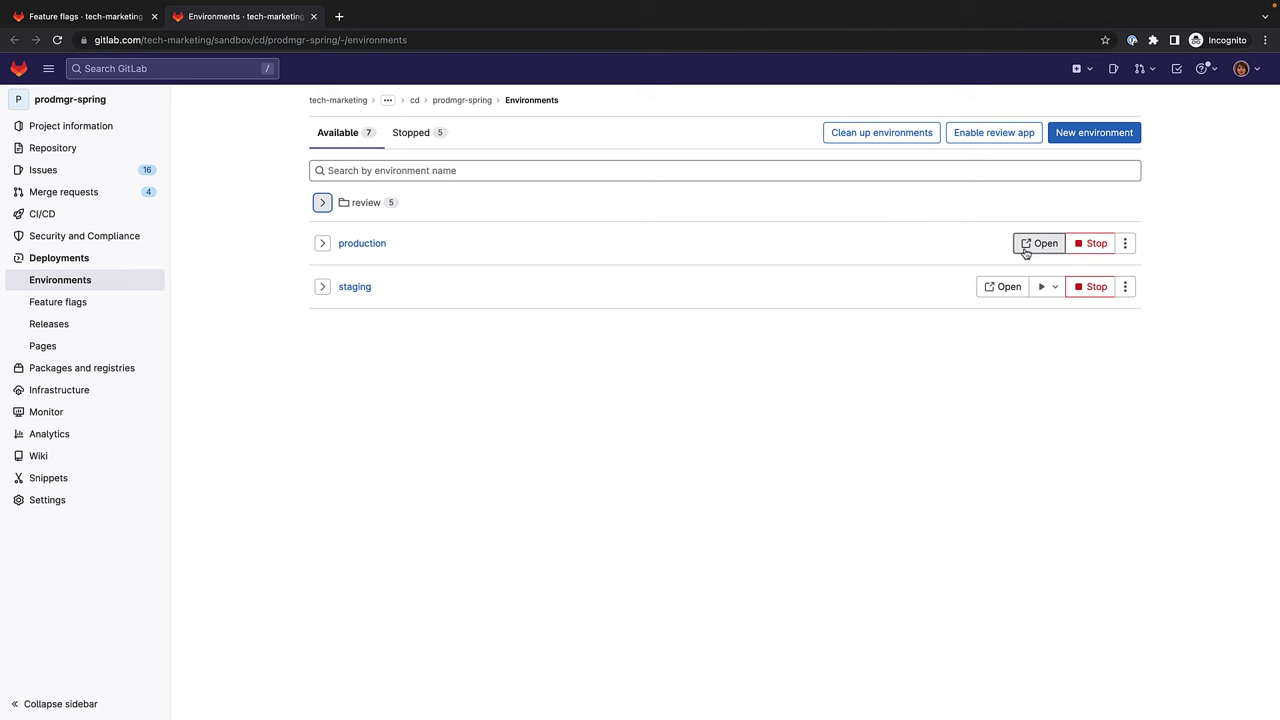
{"action": "left_click", "coordinate": [1027, 249]}
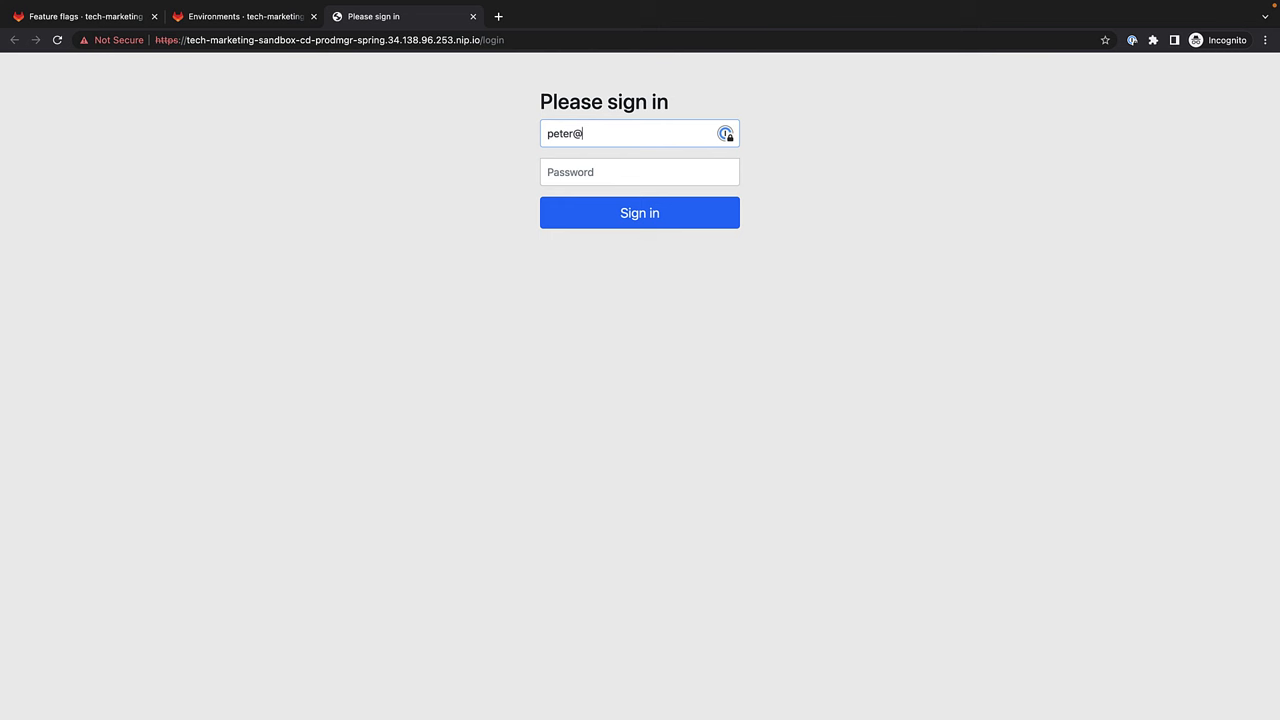
{"action": "key", "text": "Tab"}
{"action": "type", "text": "pa"}
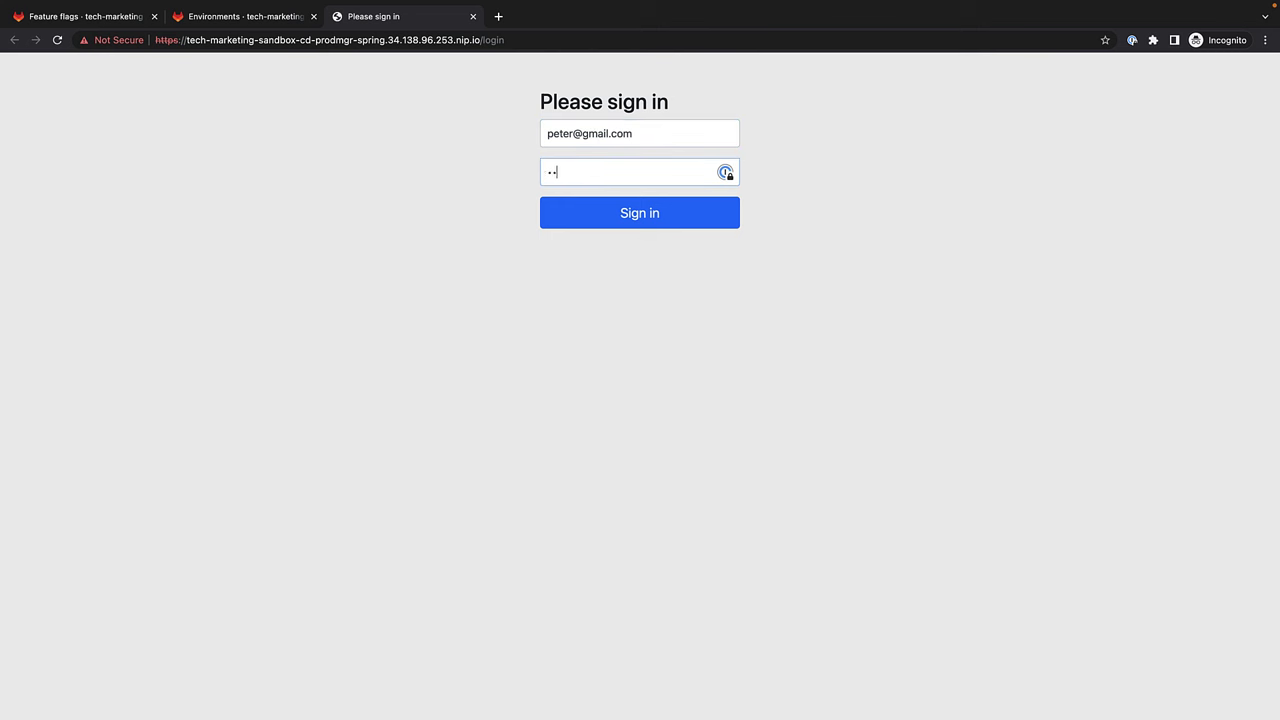
{"action": "type", "text": "ssword"}
{"action": "key", "text": "Return"}
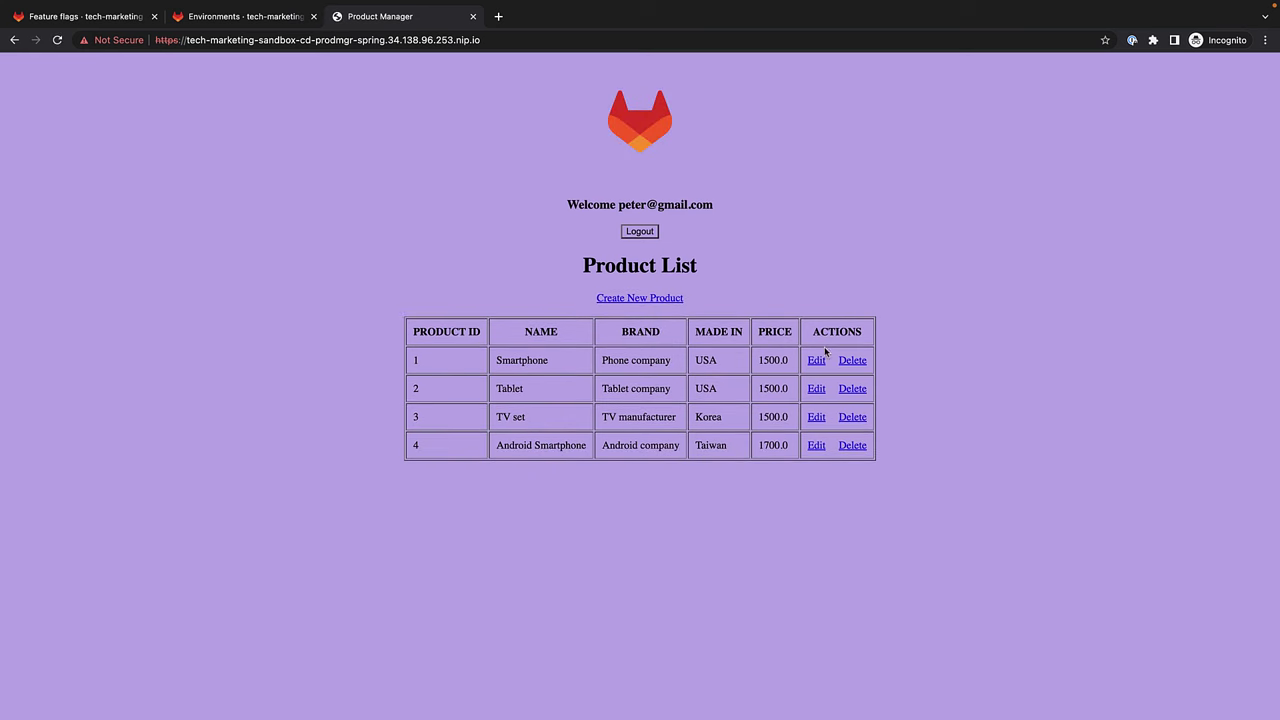
{"action": "left_click", "coordinate": [645, 237]}
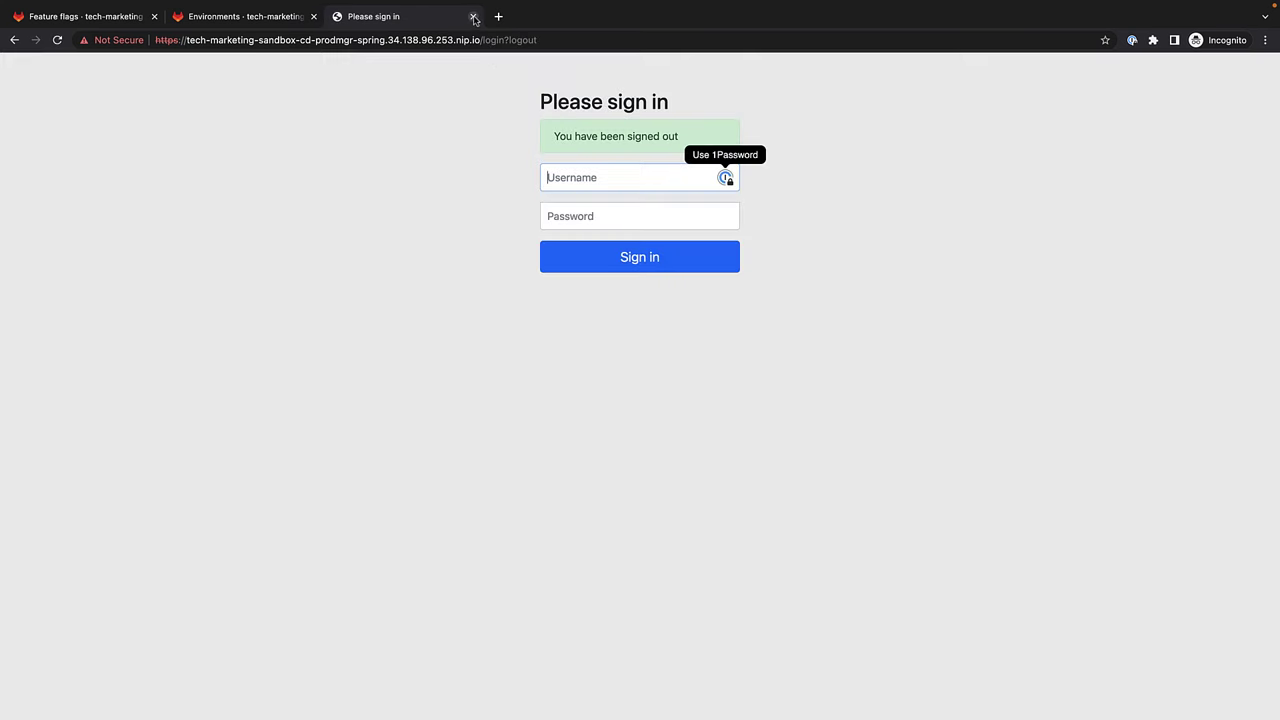
Reopen production, sign in as another test user to compare product order, and log out.
{"action": "left_click", "coordinate": [474, 17]}
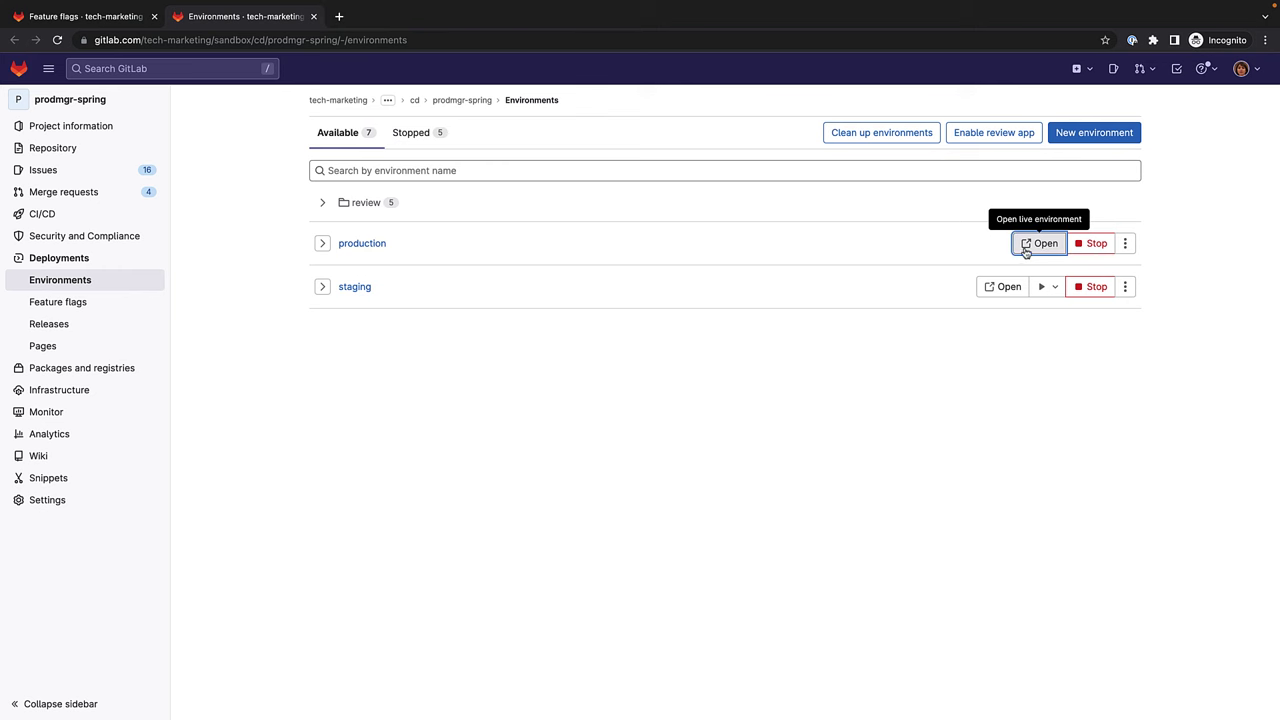
{"action": "left_click", "coordinate": [1023, 252]}
{"action": "key", "text": "Tab"}
{"action": "type", "text": "password"}
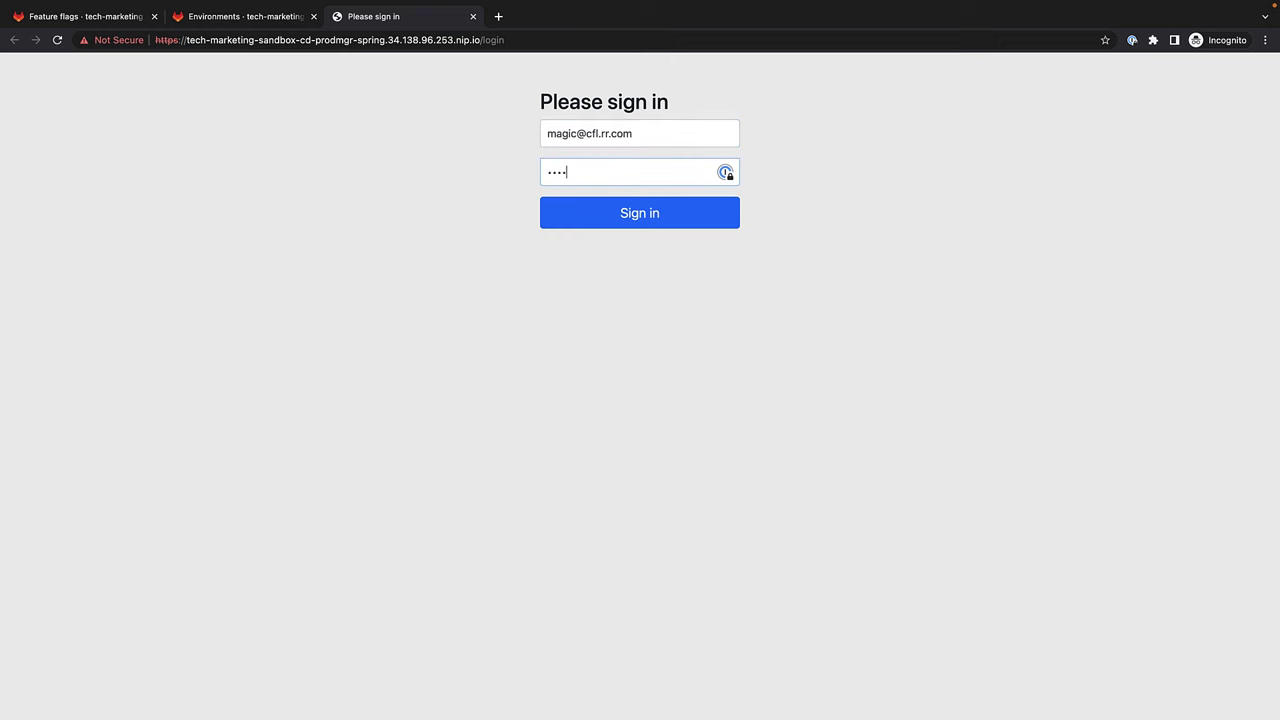
{"action": "key", "text": "Return"}
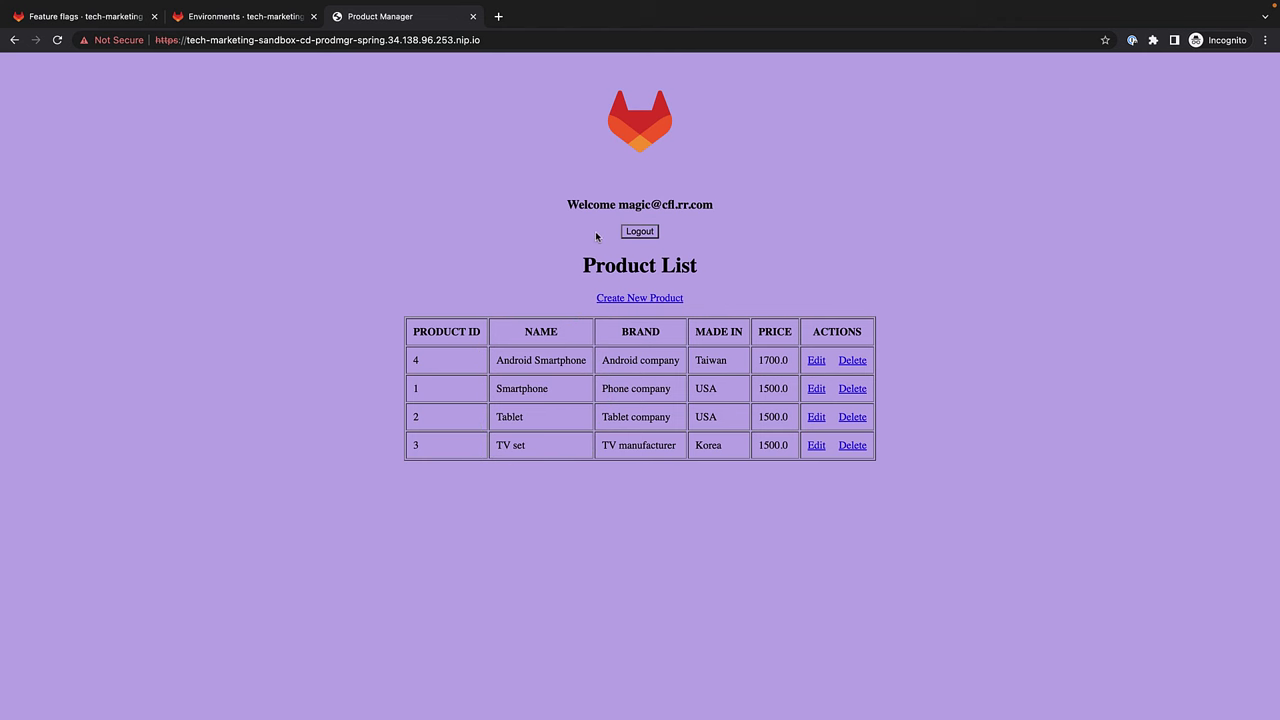
{"action": "left_click", "coordinate": [646, 233]}
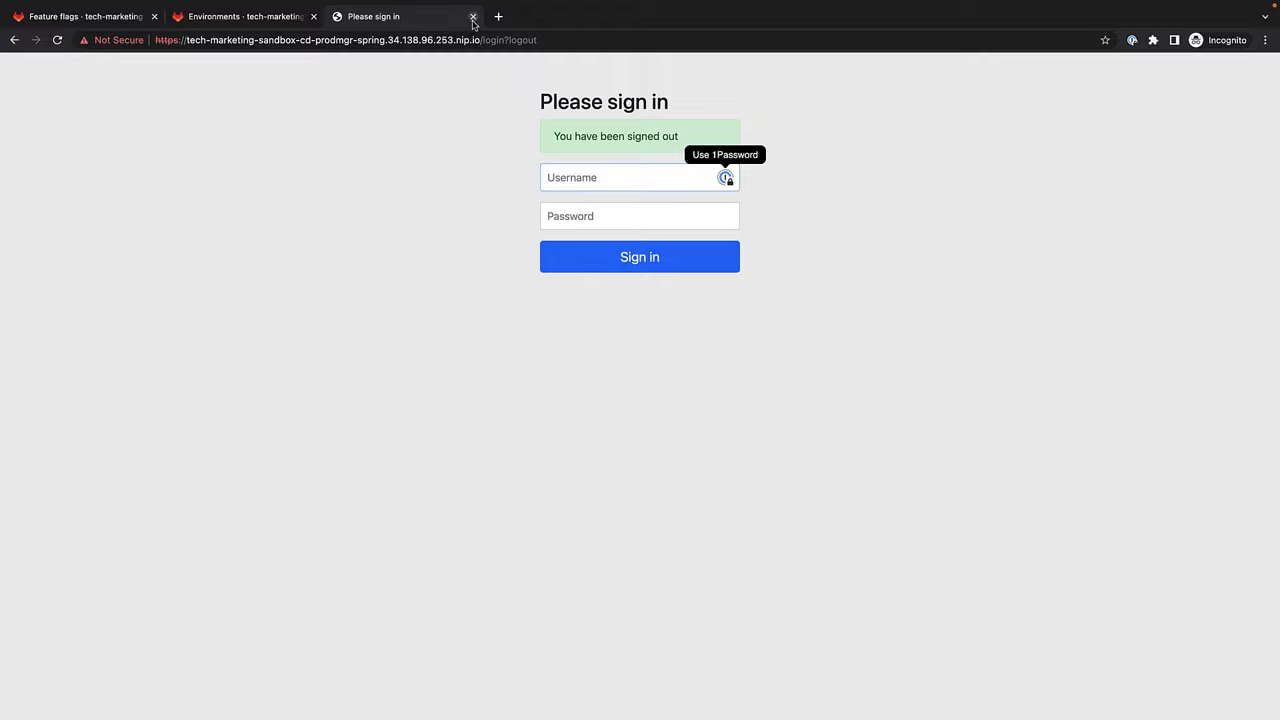
Sign in to production as a third test user, check the NAME column order, and log out.
{"action": "left_click", "coordinate": [473, 16]}
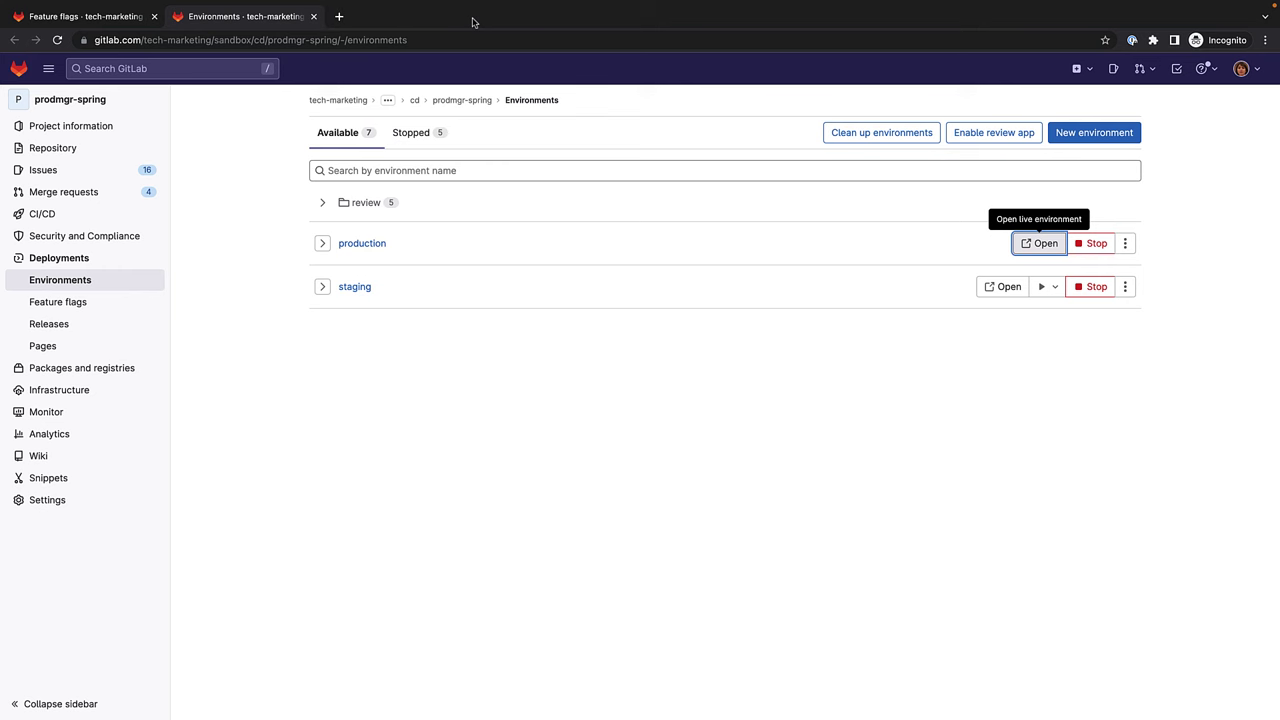
{"action": "left_click", "coordinate": [1040, 243]}
{"action": "key", "text": "Tab"}
{"action": "type", "text": "••••••••"}
{"action": "key", "text": "Return"}
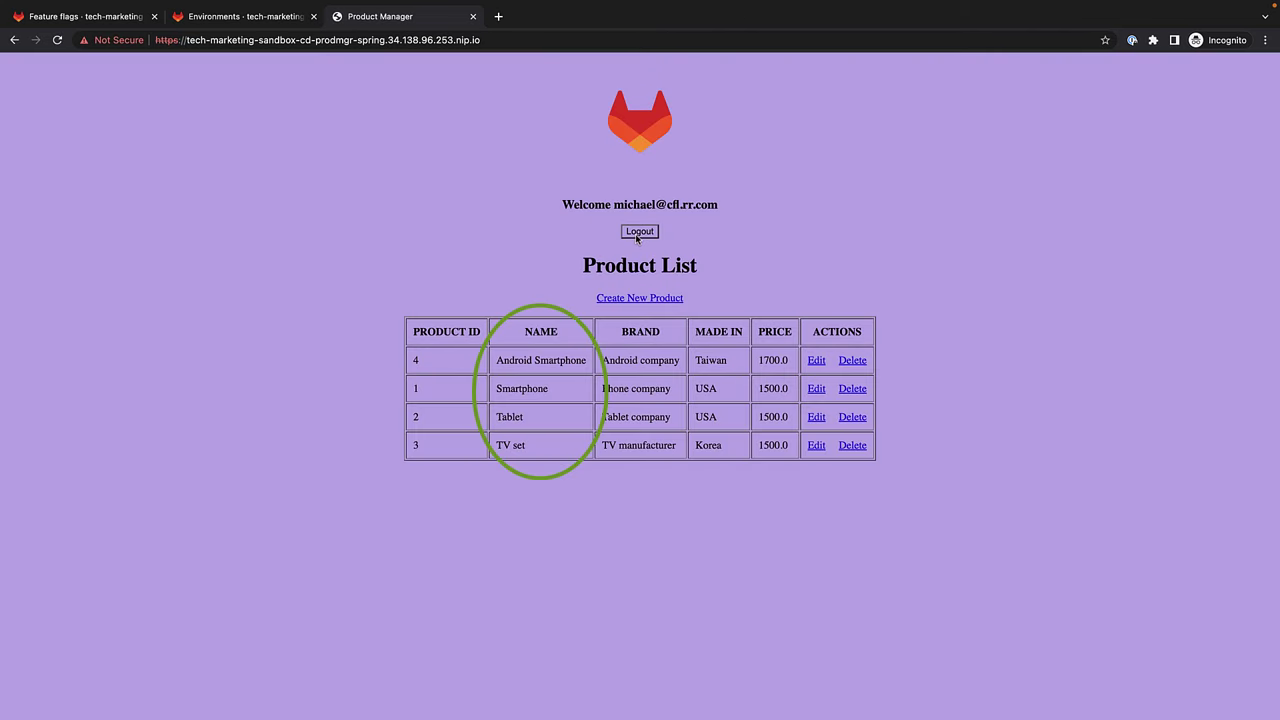
{"action": "left_click", "coordinate": [639, 231]}
Sign in to production as a fourth test user, check the NAME order, and log out.
{"action": "left_click", "coordinate": [473, 16]}
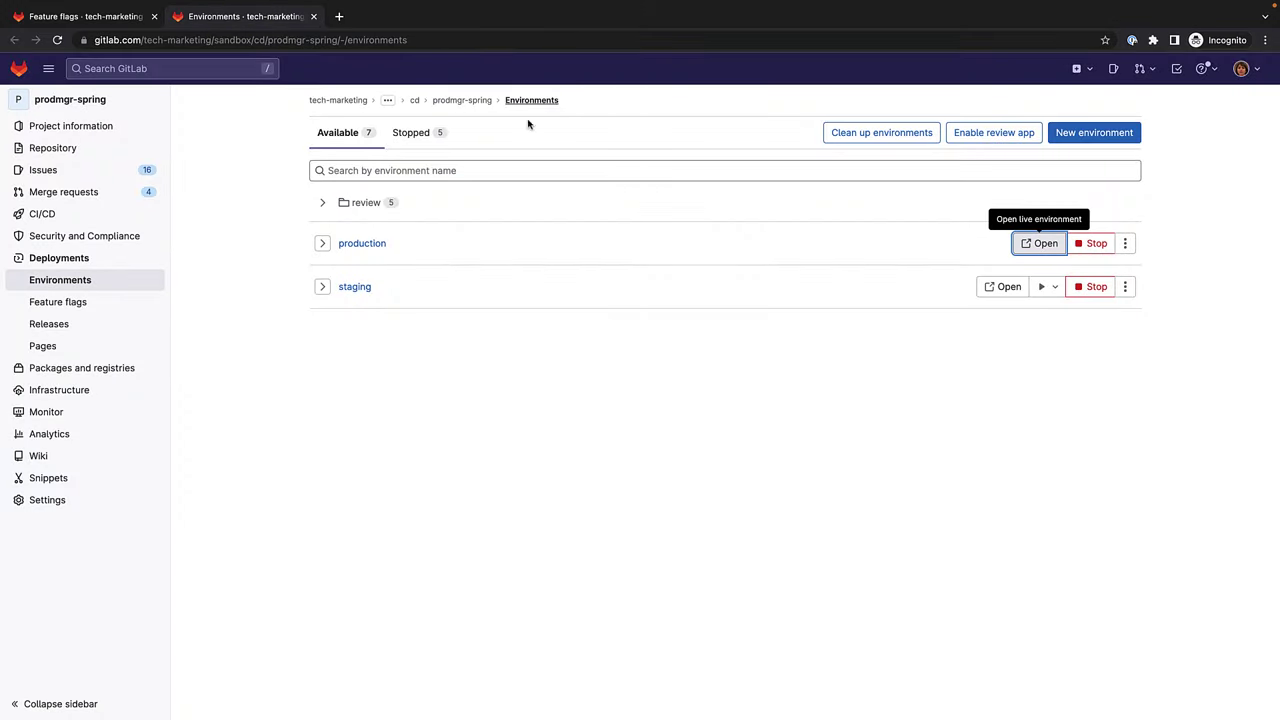
{"action": "left_click", "coordinate": [1018, 244]}
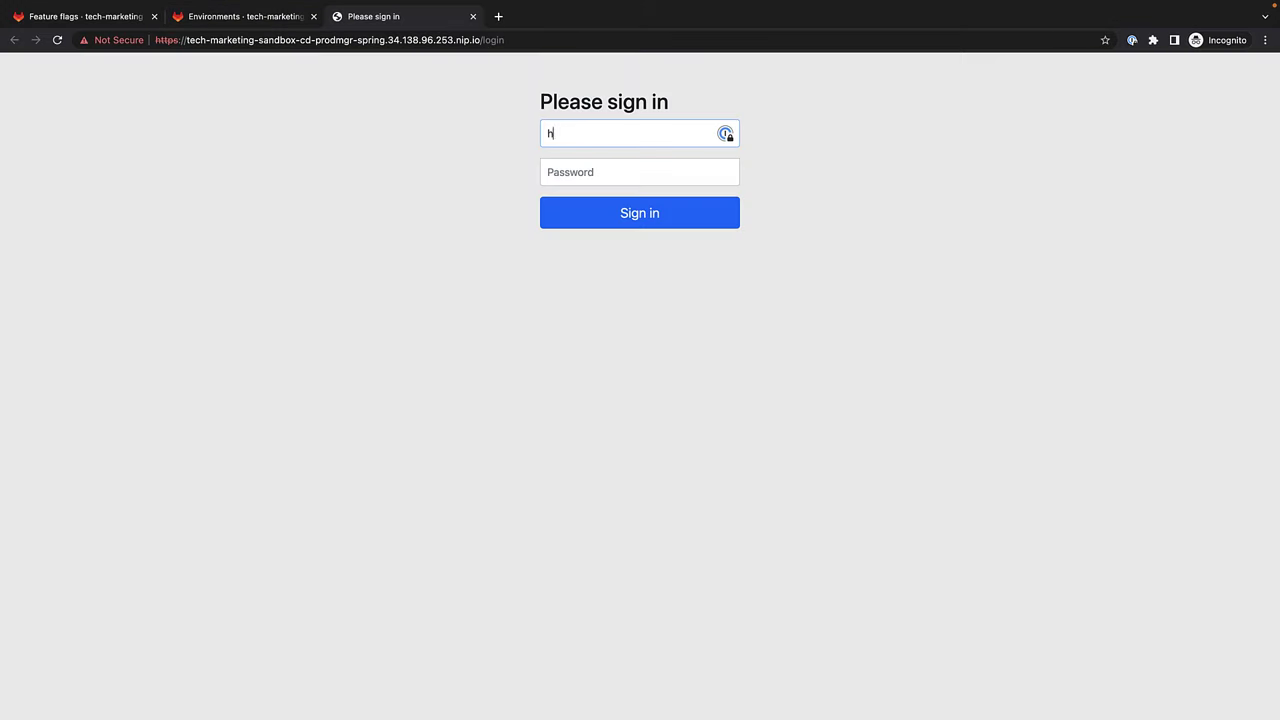
{"action": "key", "text": "Tab"}
{"action": "type", "text": "password"}
{"action": "key", "text": "Return"}
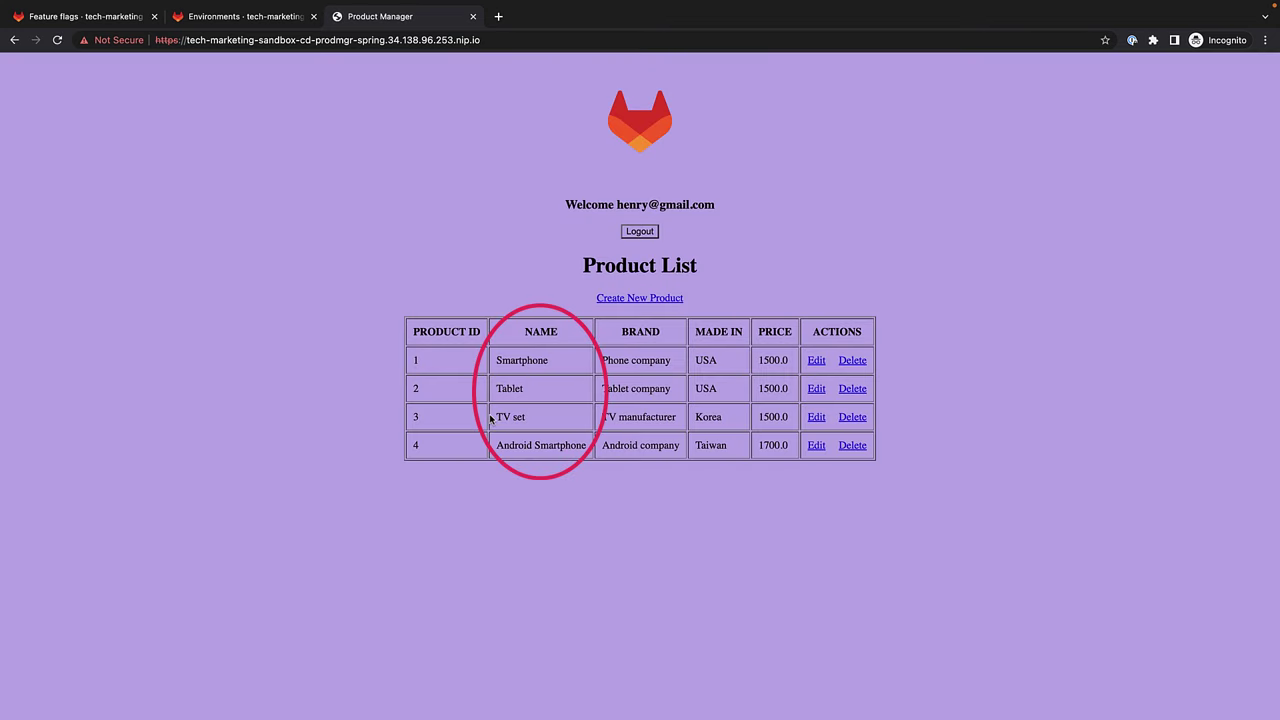
{"action": "left_click", "coordinate": [640, 231]}
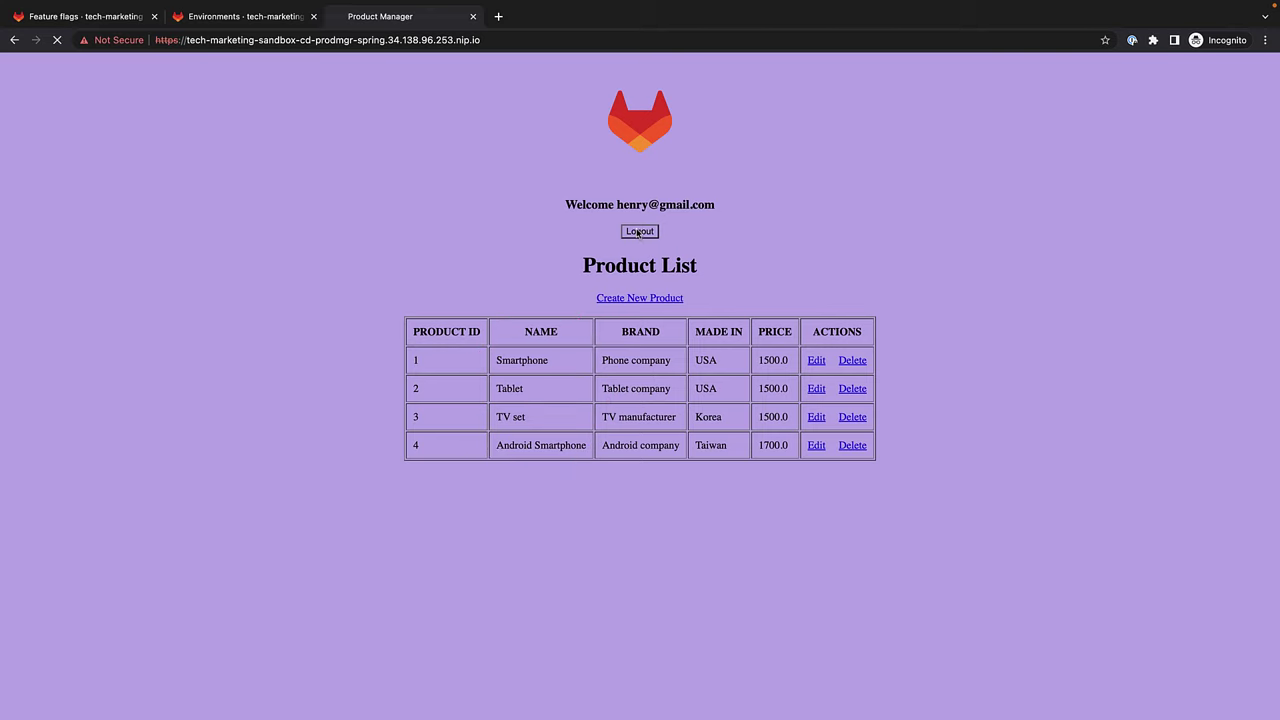
Sign in to production as a fifth test user, check the NAME order, and log out.
{"action": "left_click", "coordinate": [473, 16]}
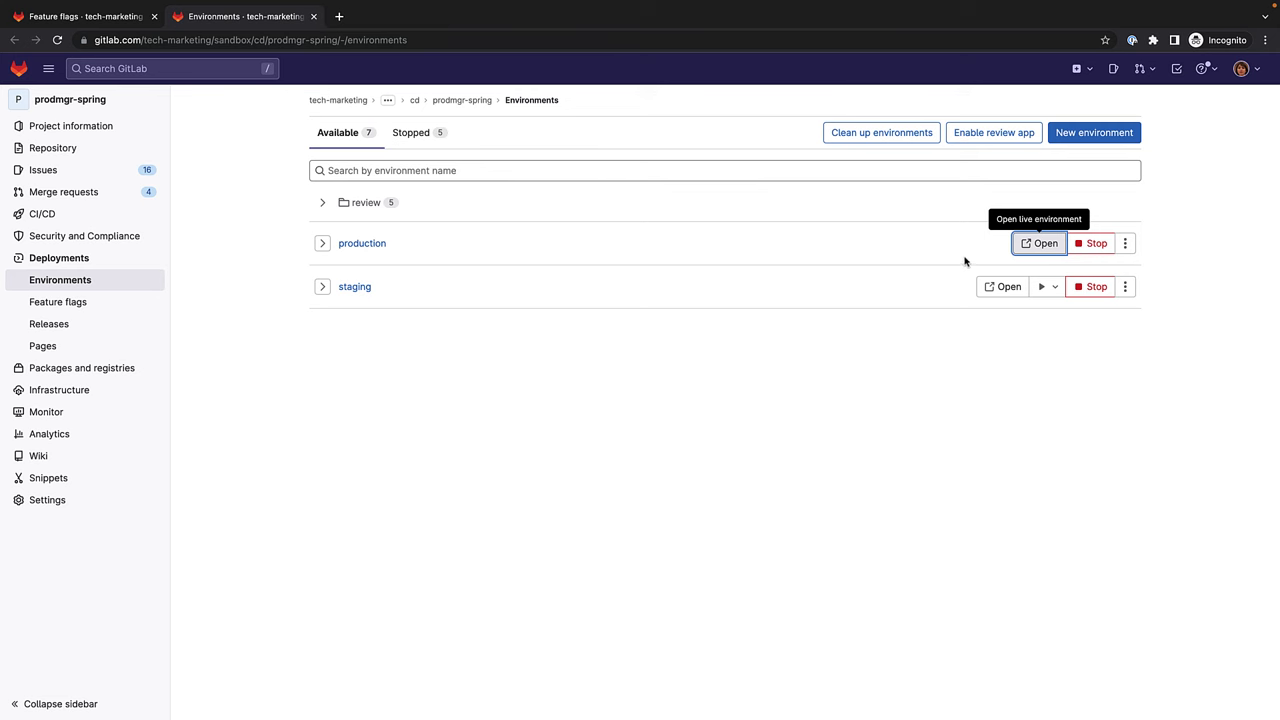
{"action": "left_click", "coordinate": [1026, 247]}
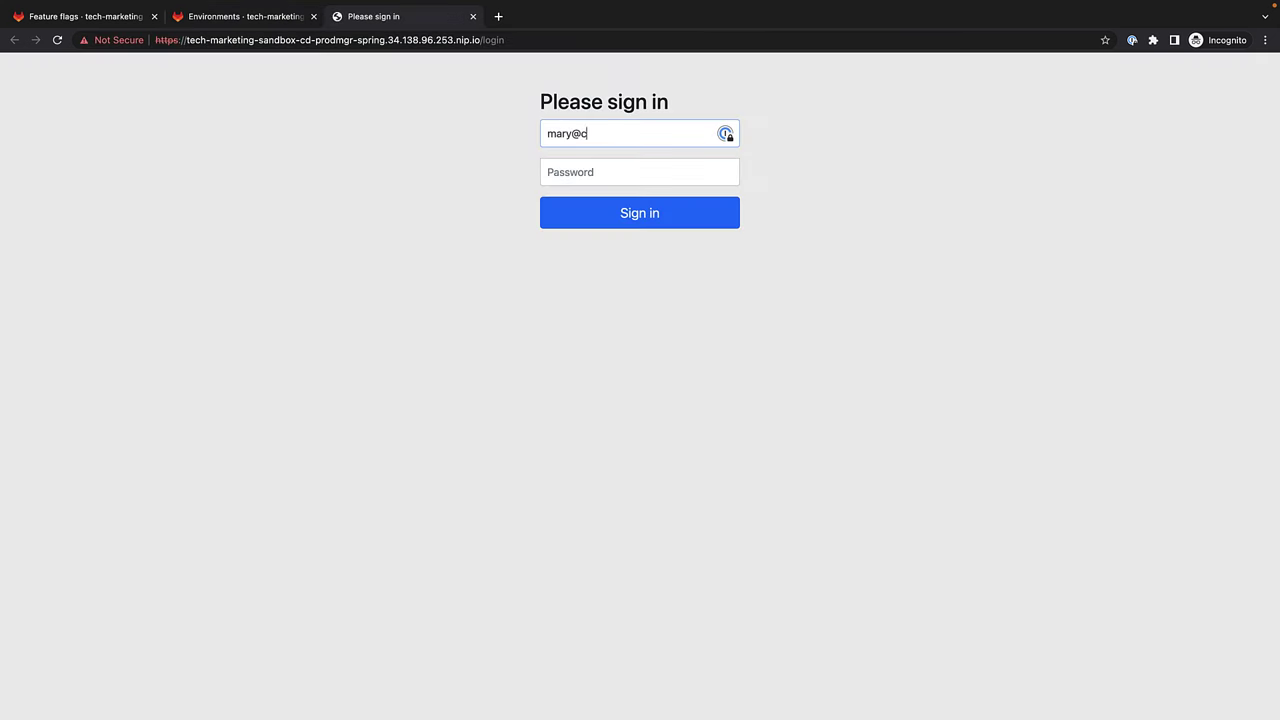
{"action": "key", "text": "Tab"}
{"action": "type", "text": "password"}
{"action": "key", "text": "Return"}
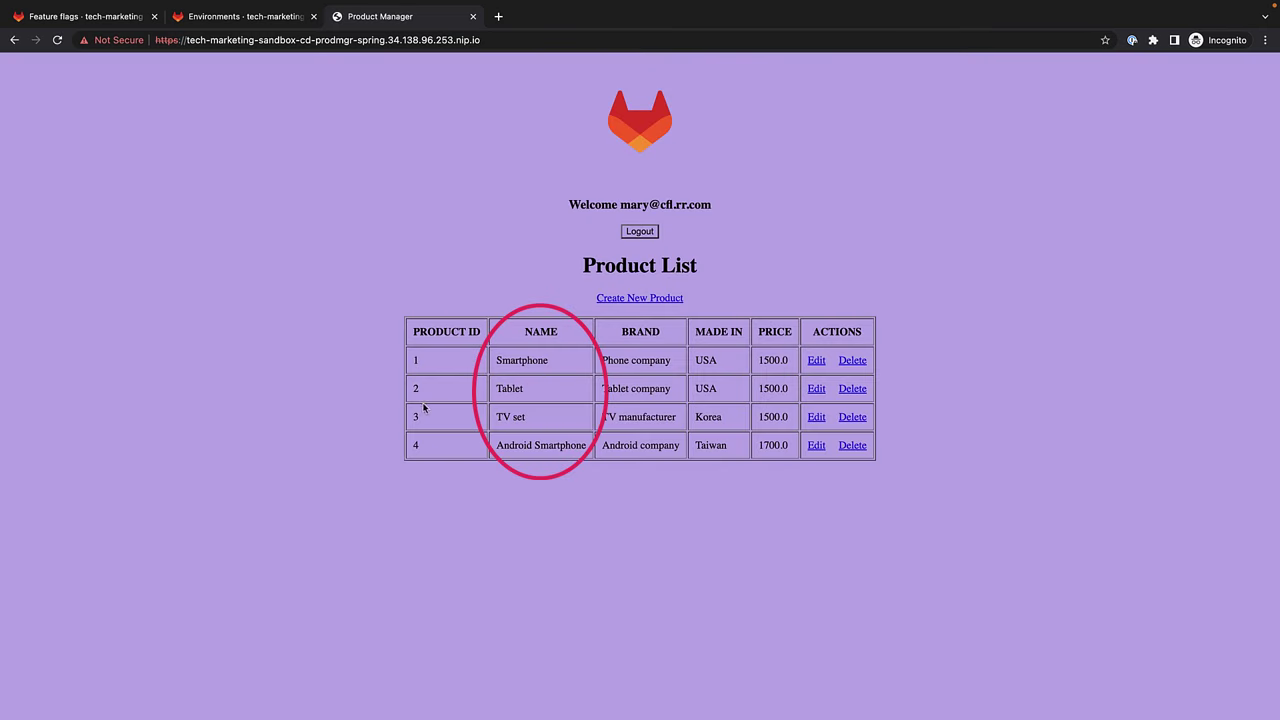
{"action": "left_click", "coordinate": [644, 233]}
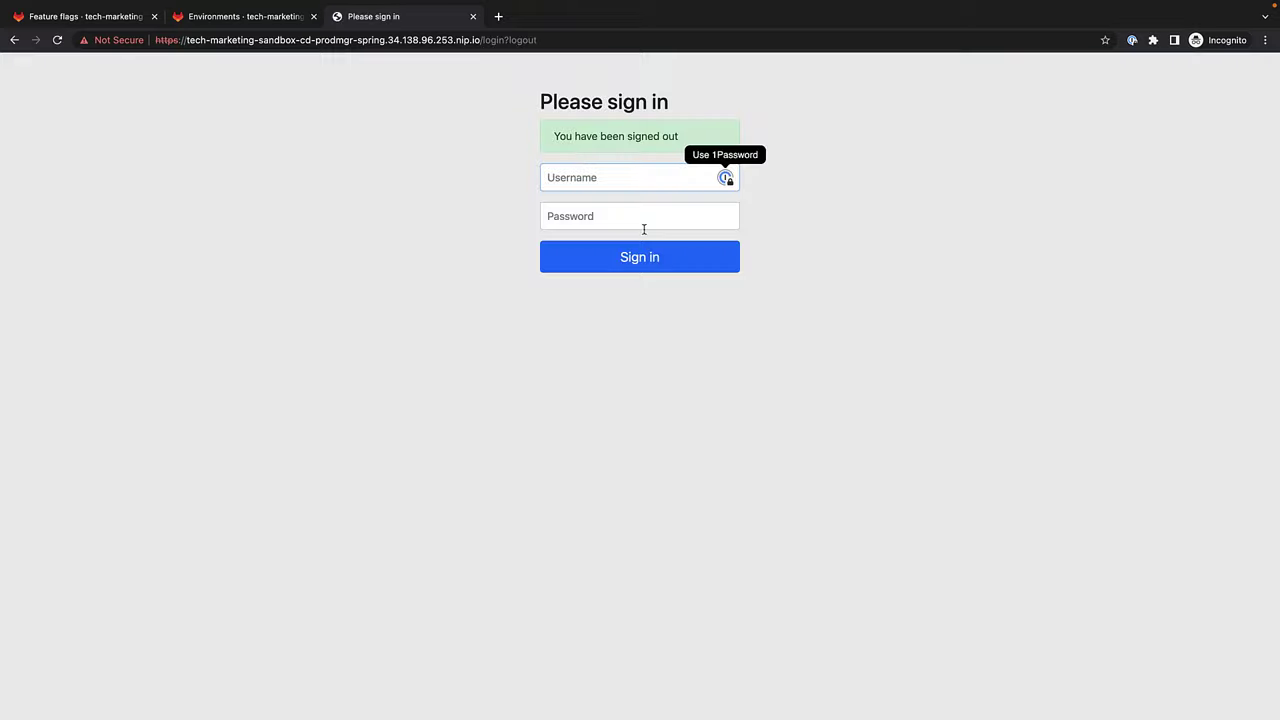
Sign in to production as a sixth test user, check the order, log out, and close the tab.
{"action": "left_click", "coordinate": [473, 17]}
{"action": "left_click", "coordinate": [1020, 243]}
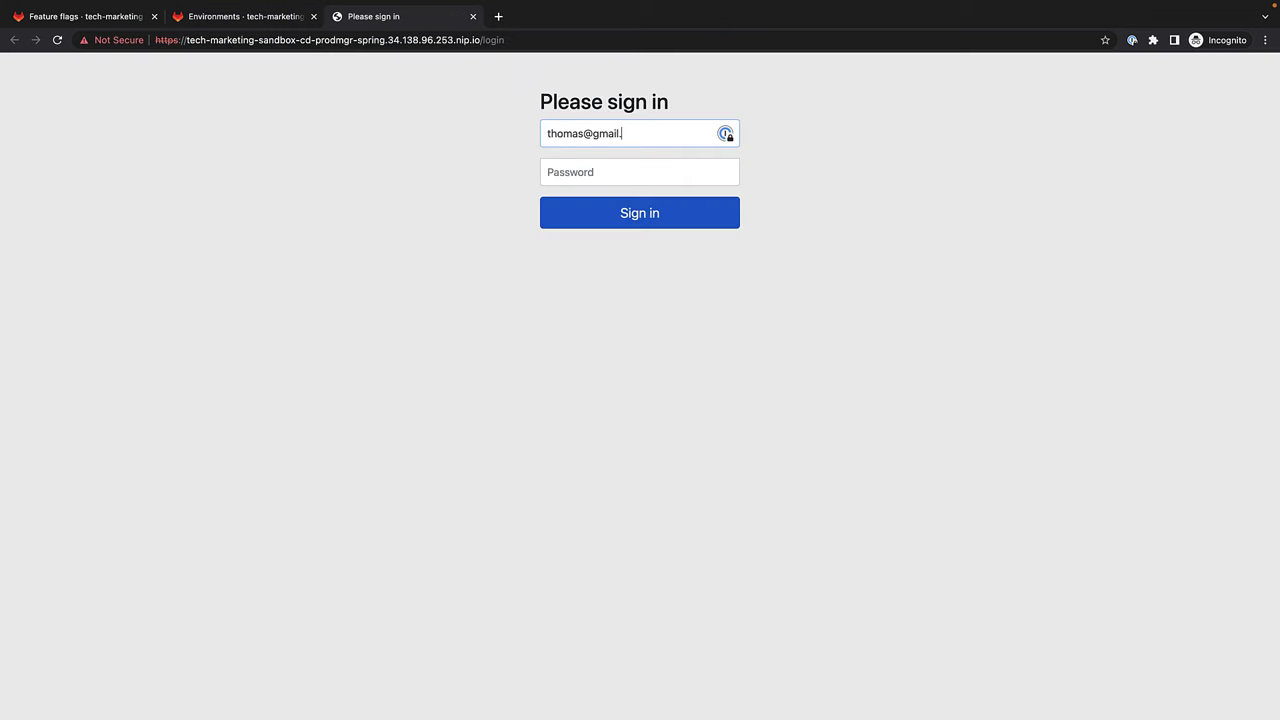
{"action": "key", "text": "Tab"}
{"action": "type", "text": "*******"}
{"action": "key", "text": "Return"}
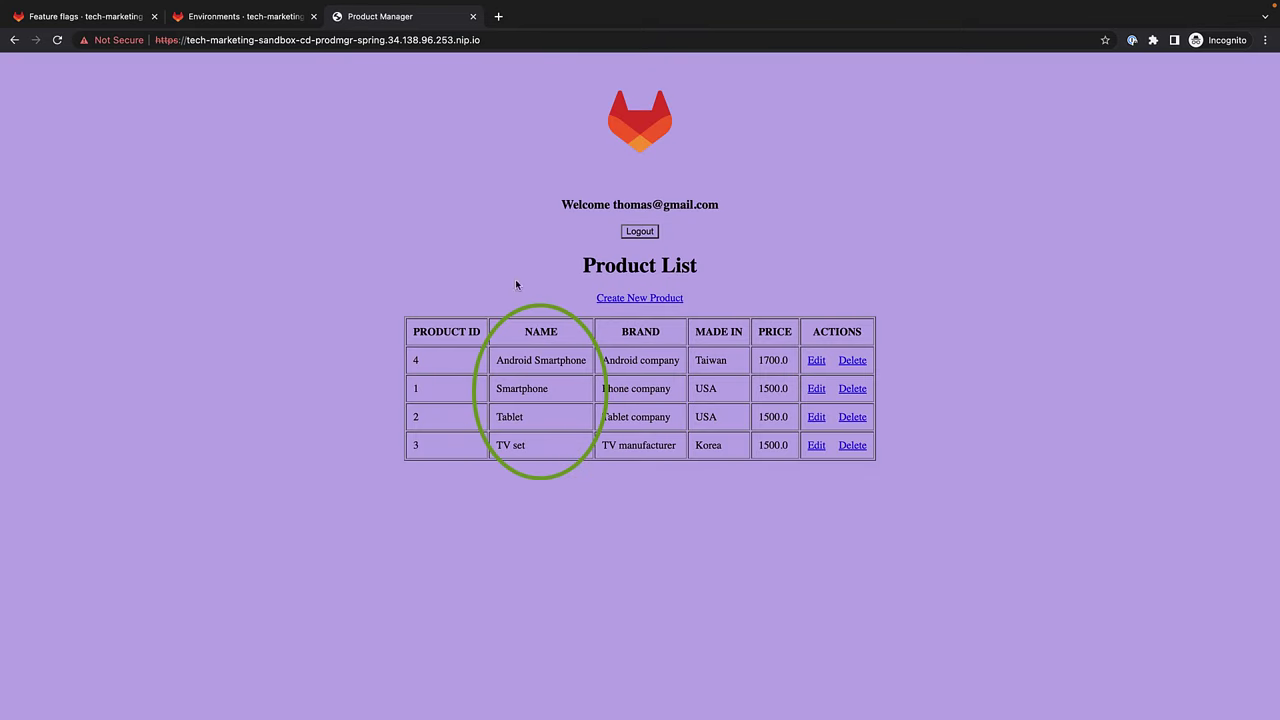
{"action": "left_click", "coordinate": [637, 234]}
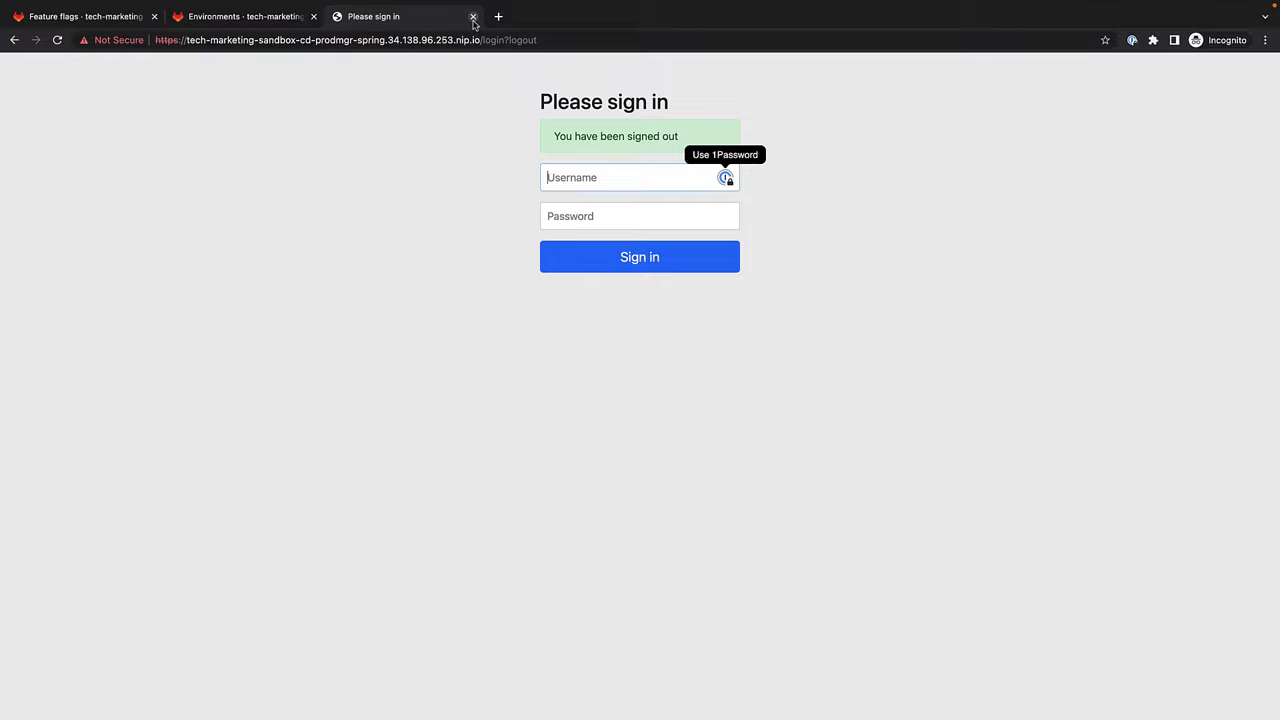
{"action": "left_click", "coordinate": [473, 17]}
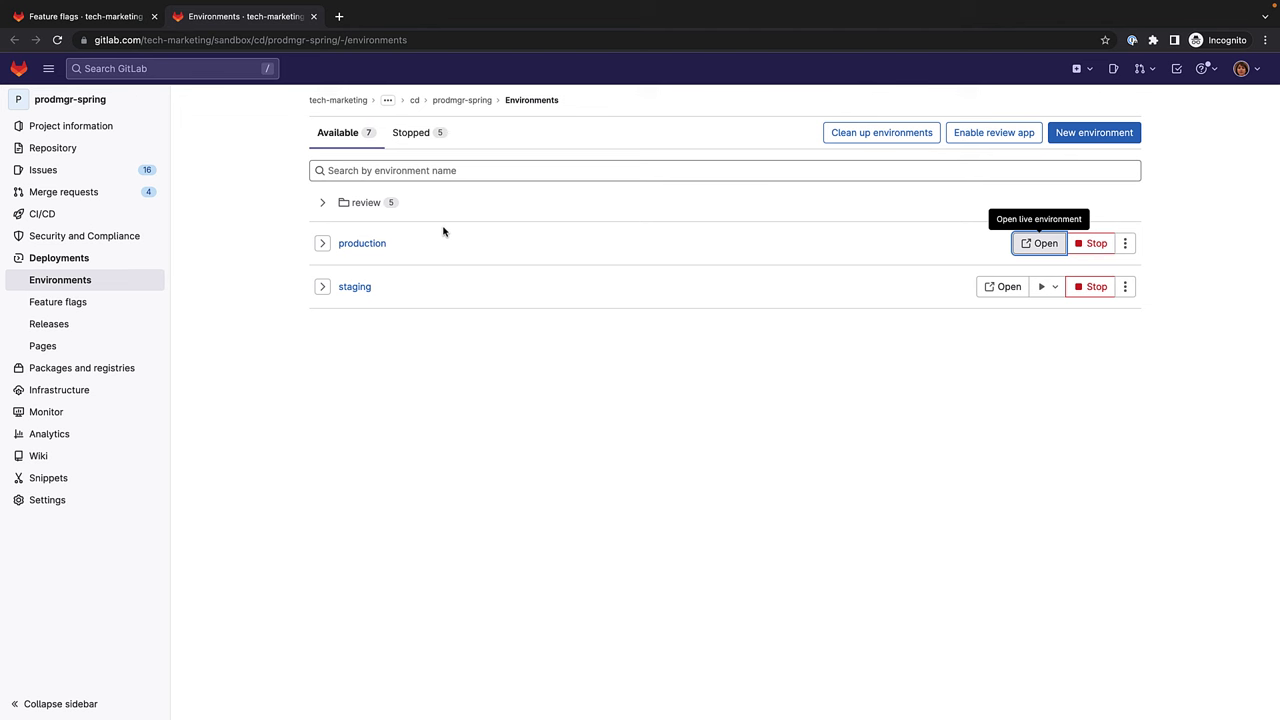
Open the staging app, sign in as the user-list member to check alphabetical order, and log out.
{"action": "left_click", "coordinate": [1003, 287]}
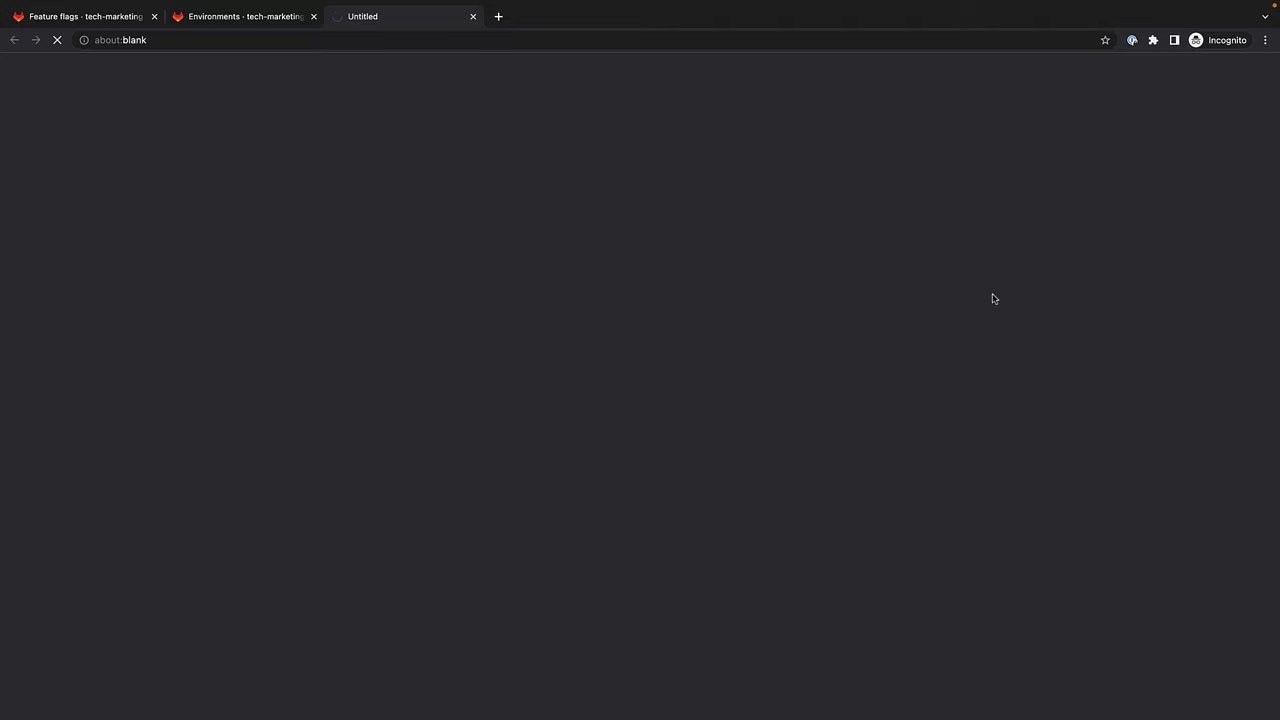
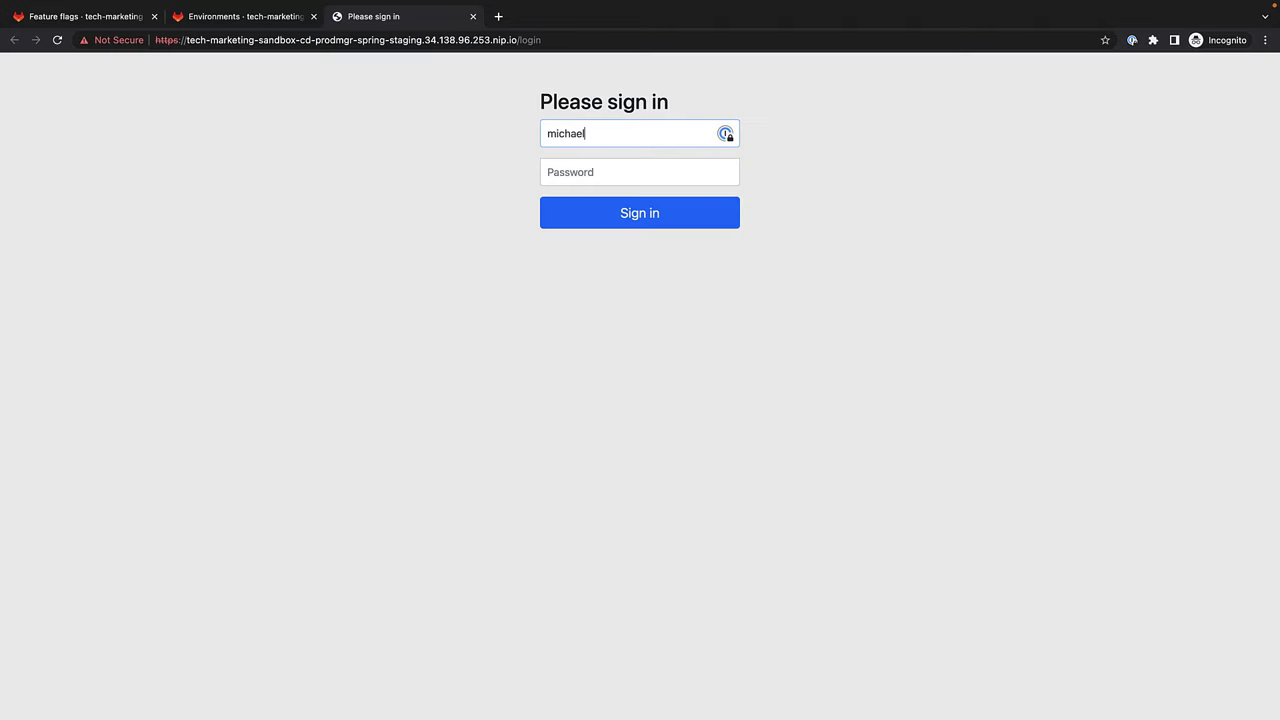
{"action": "key", "text": "Tab"}
{"action": "type", "text": "p"}
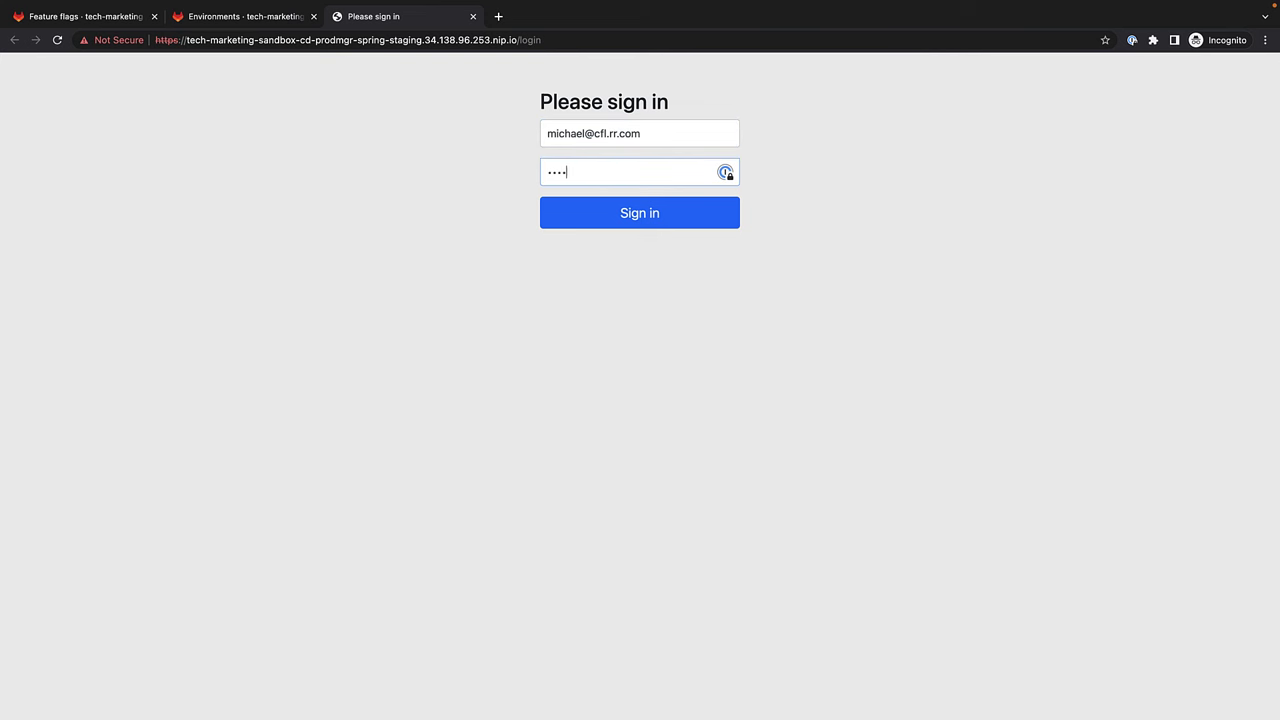
{"action": "type", "text": "p"}
{"action": "key", "text": "Return"}
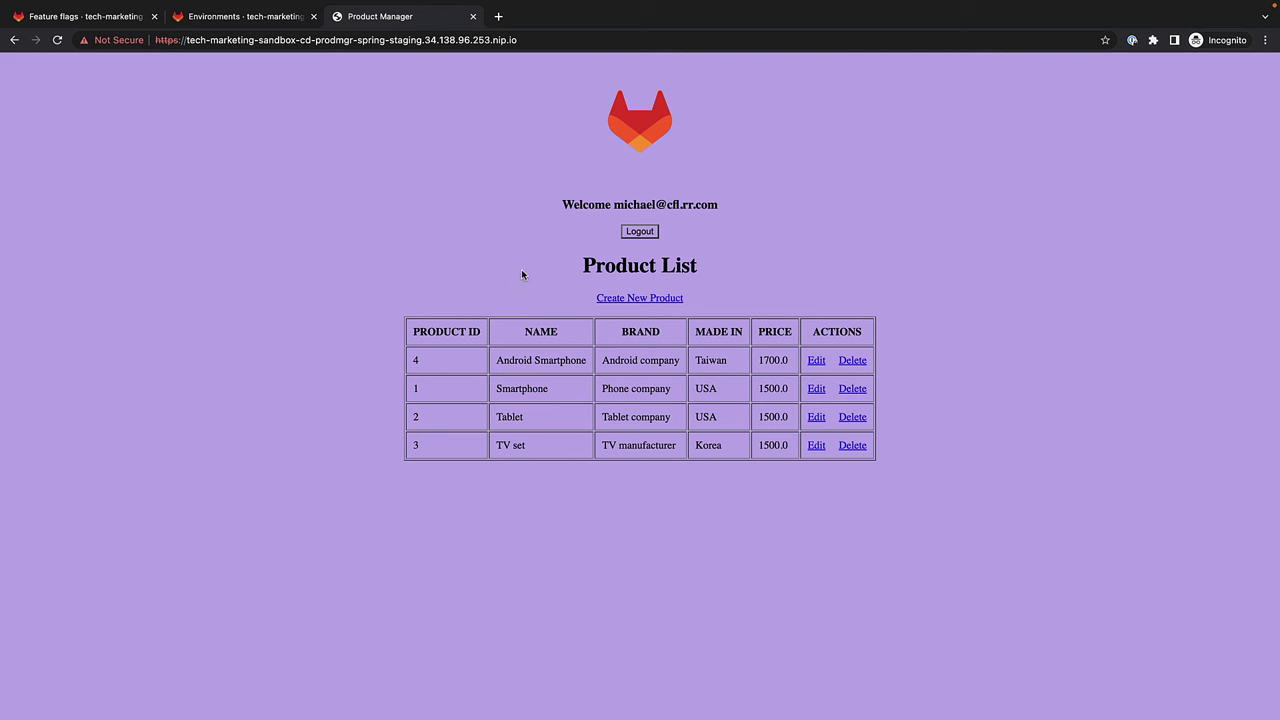
{"action": "left_click", "coordinate": [647, 232]}
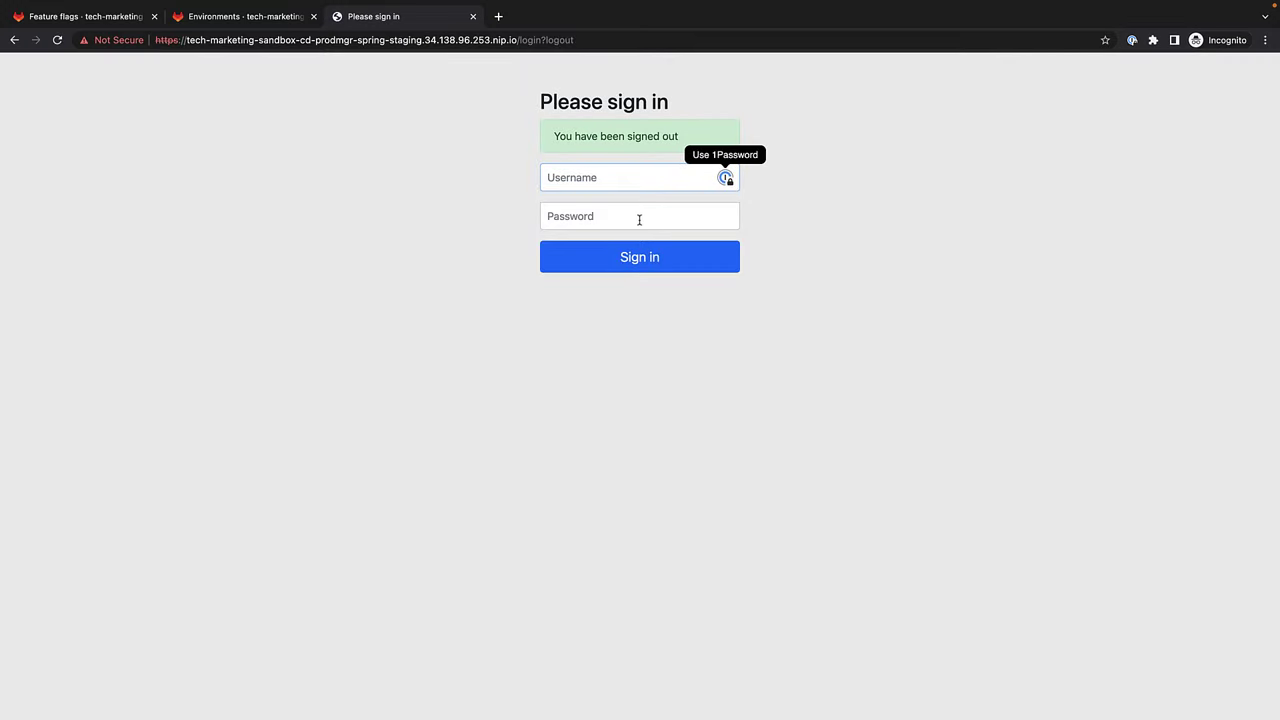
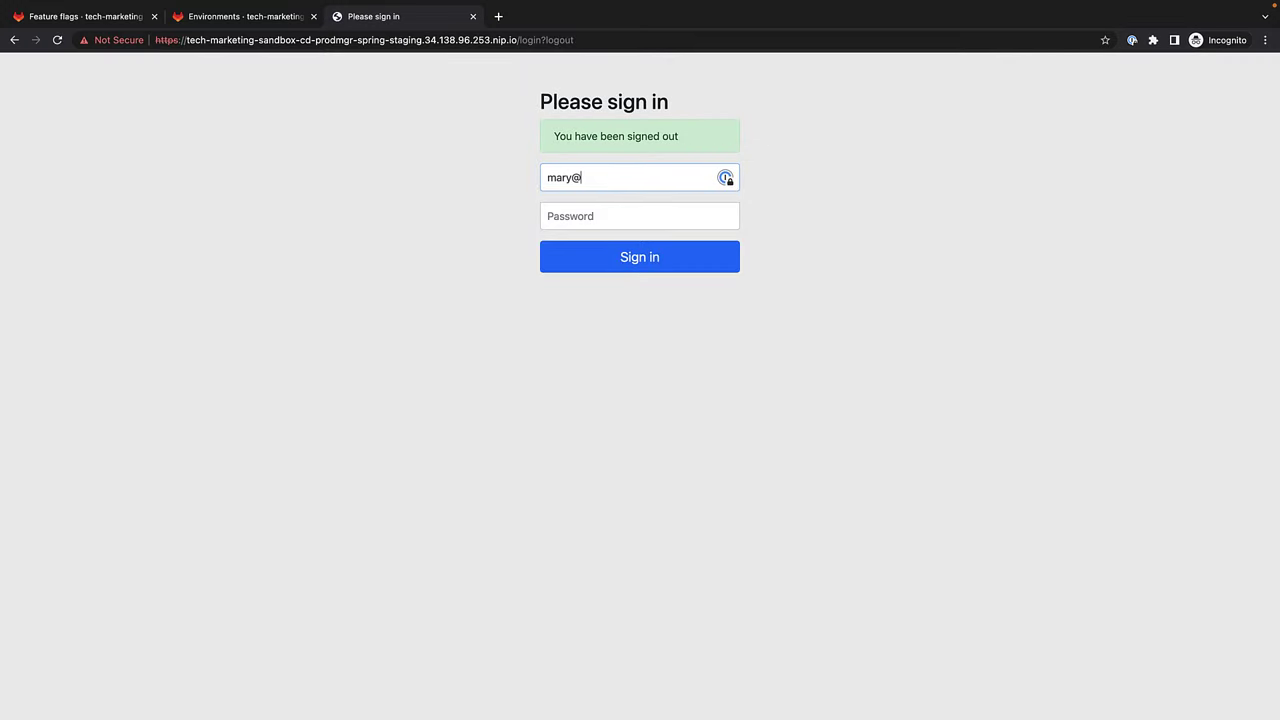
Sign in to staging as another test user, check the product order, and log out.
{"action": "key", "text": "Tab"}
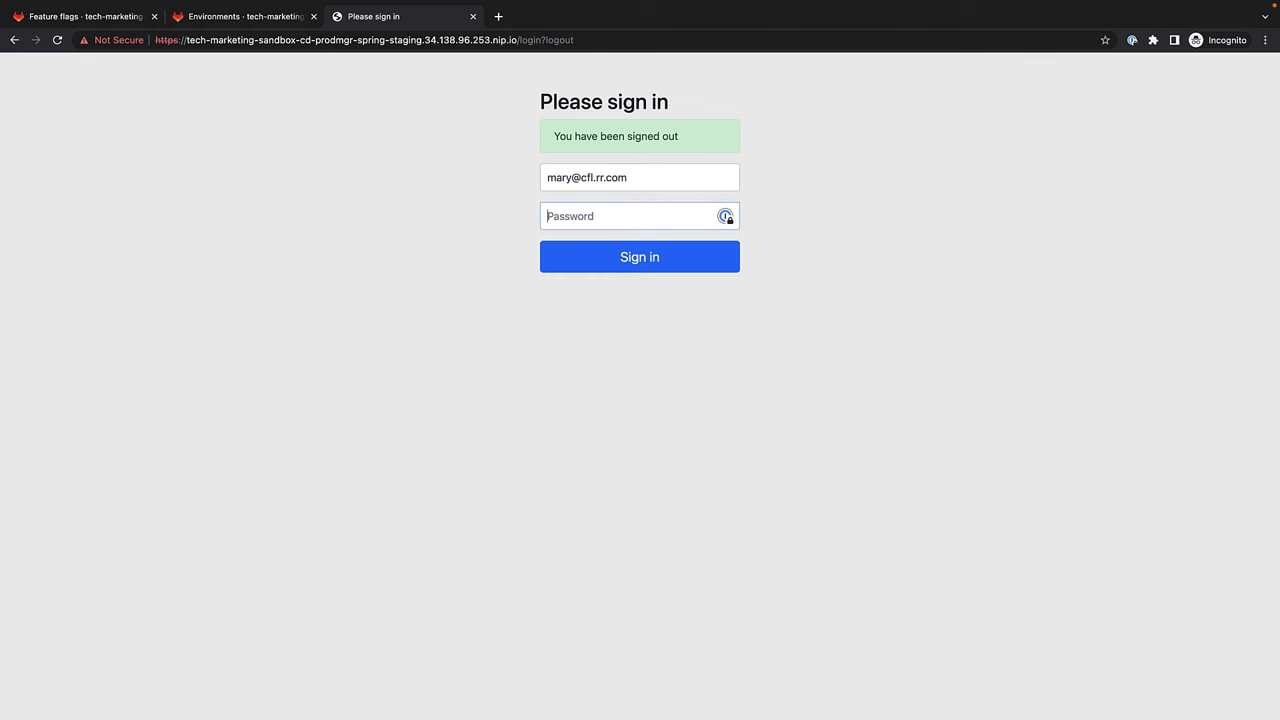
{"action": "type", "text": "••"}
{"action": "key", "text": "Return"}
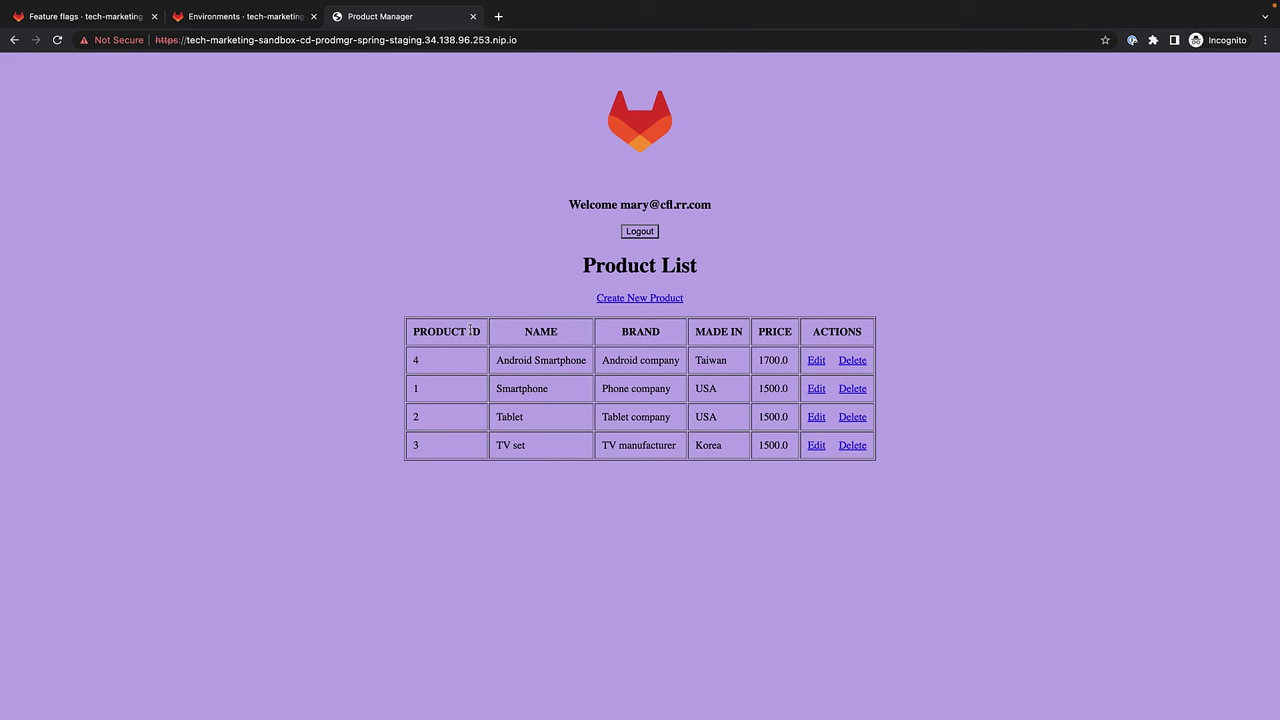
{"action": "left_click", "coordinate": [645, 234]}
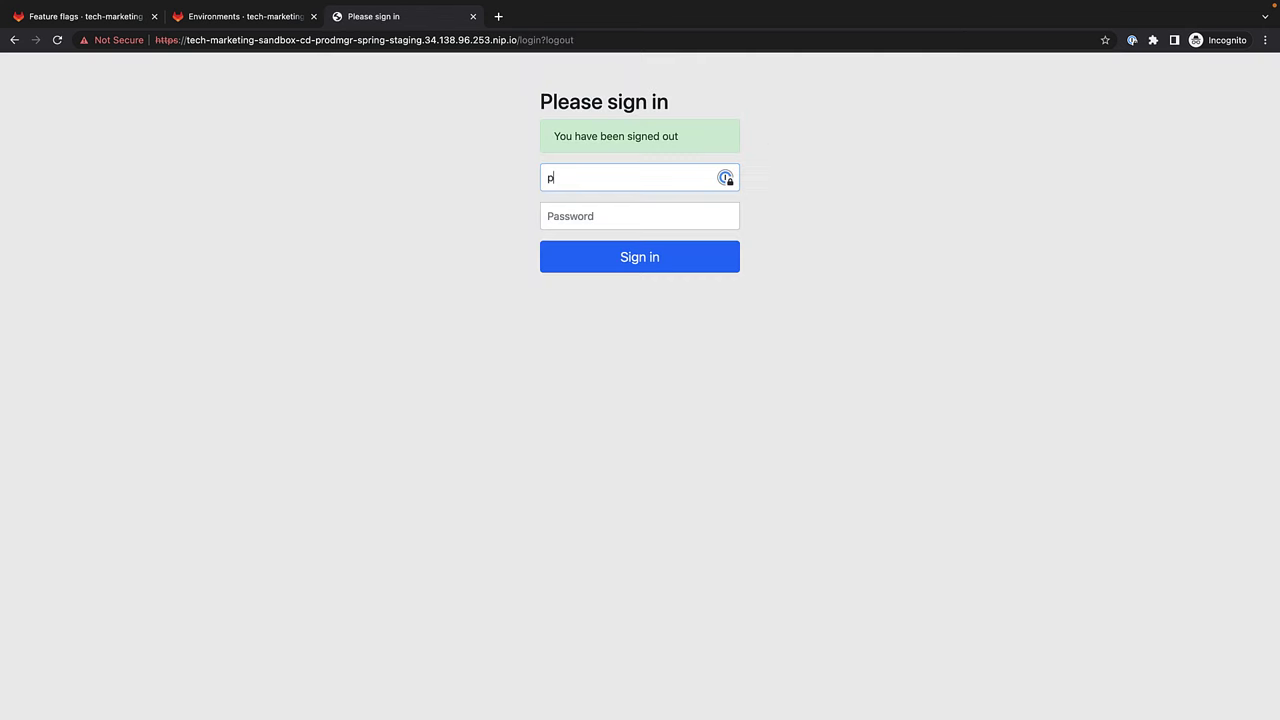
Sign in to staging as a third test user, confirm ID ordering, log out, and close the tab.
{"action": "key", "text": "Tab"}
{"action": "type", "text": "password"}
{"action": "key", "text": "Return"}
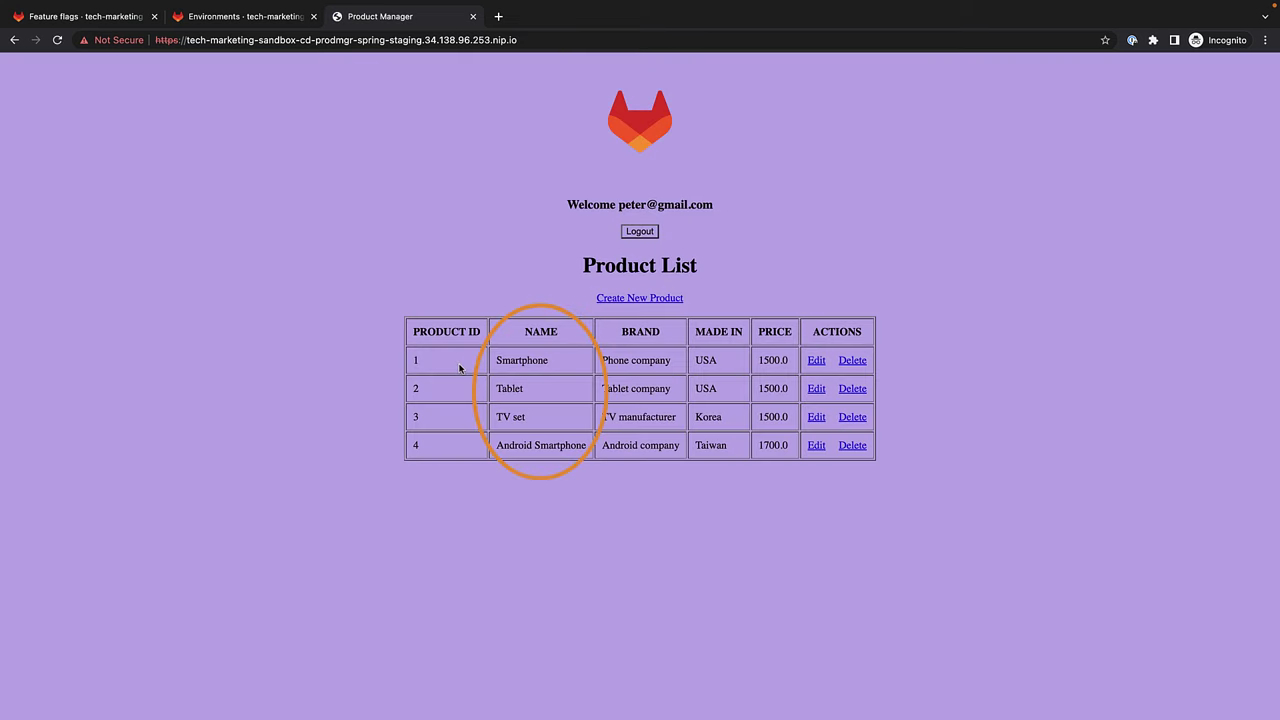
{"action": "left_click", "coordinate": [639, 236]}
{"action": "left_click", "coordinate": [473, 16]}
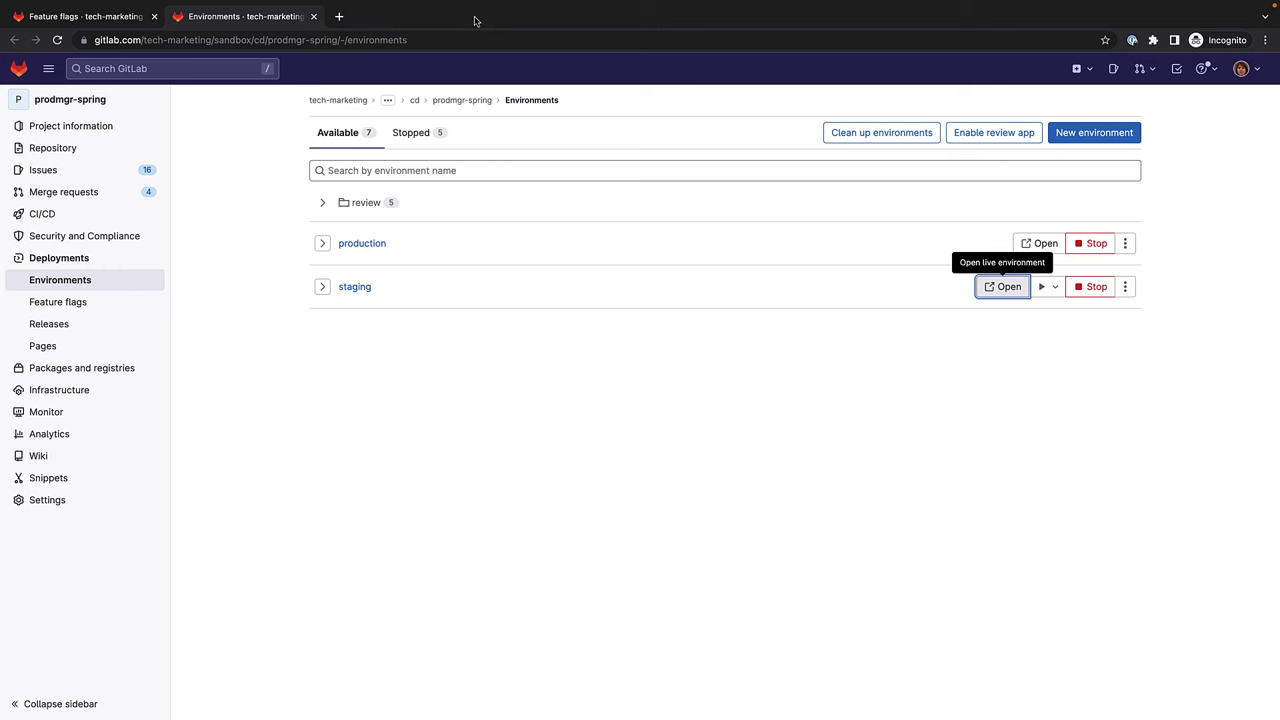
Close the Environments tab and open prodmgr-spring's src/main/java/csaa/jspring/ProductManager/AppController.java.
{"action": "left_click", "coordinate": [313, 16]}
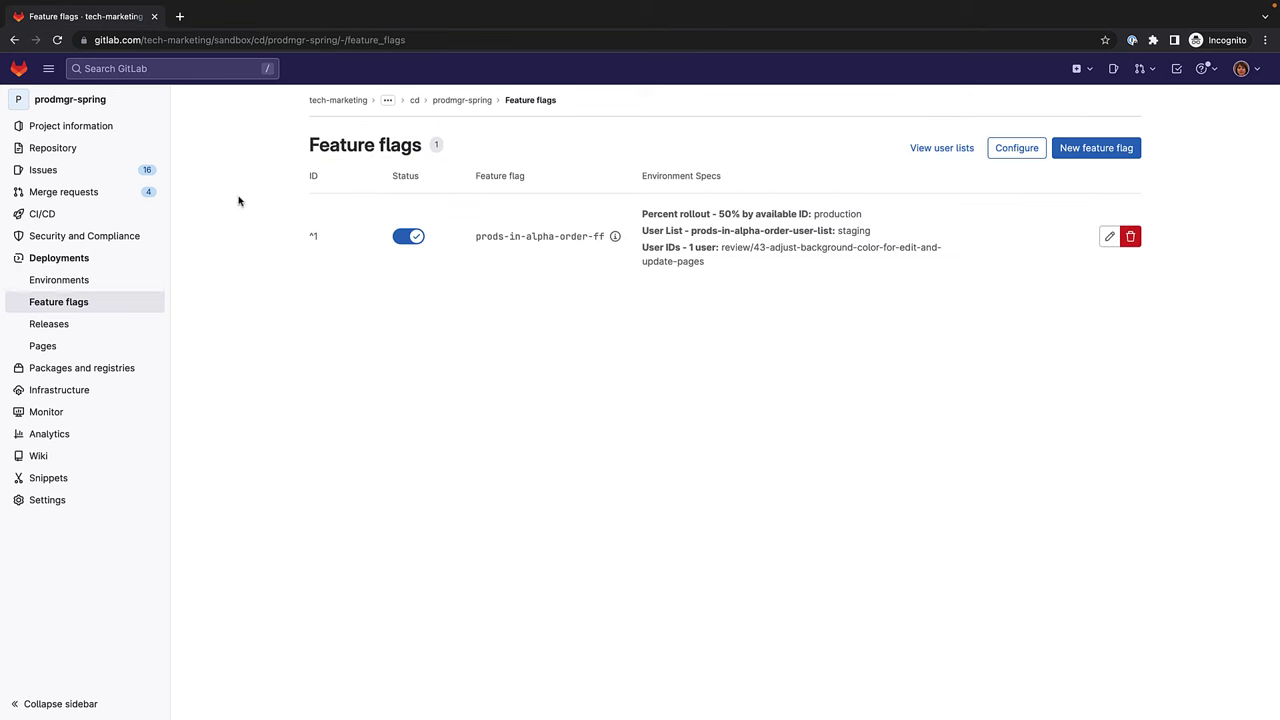
{"action": "left_click", "coordinate": [97, 104]}
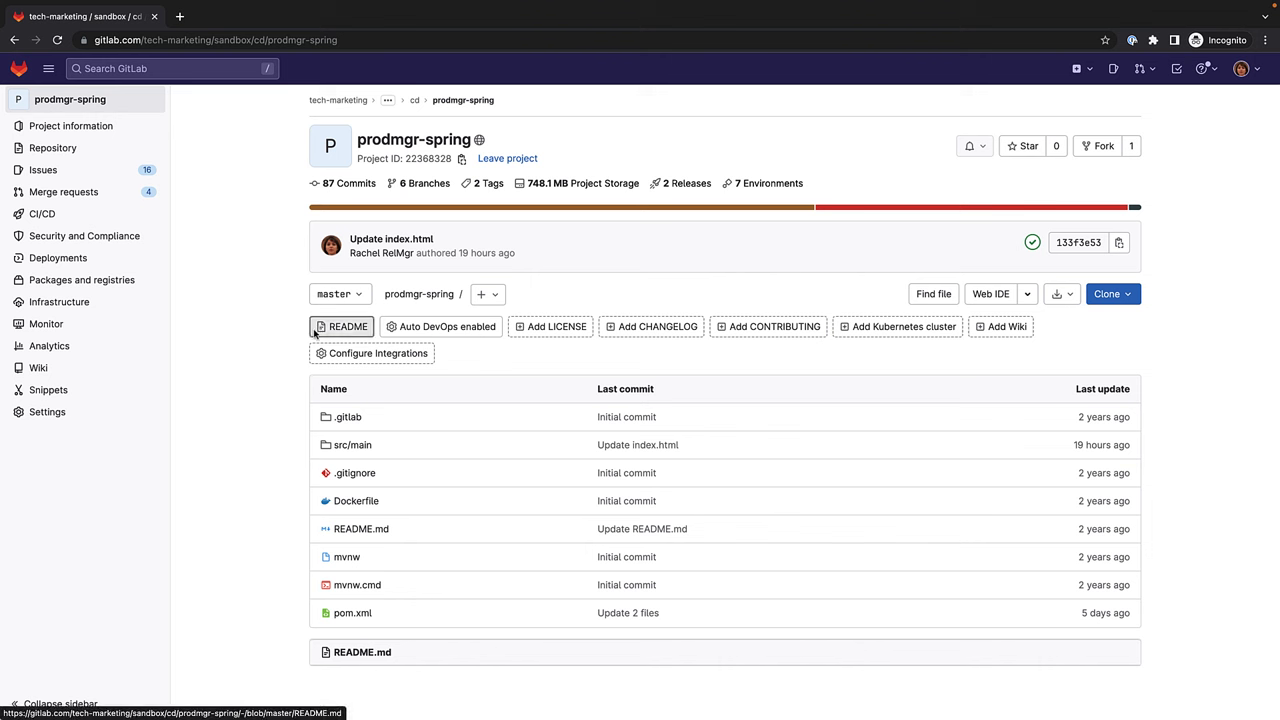
{"action": "left_click", "coordinate": [353, 445]}
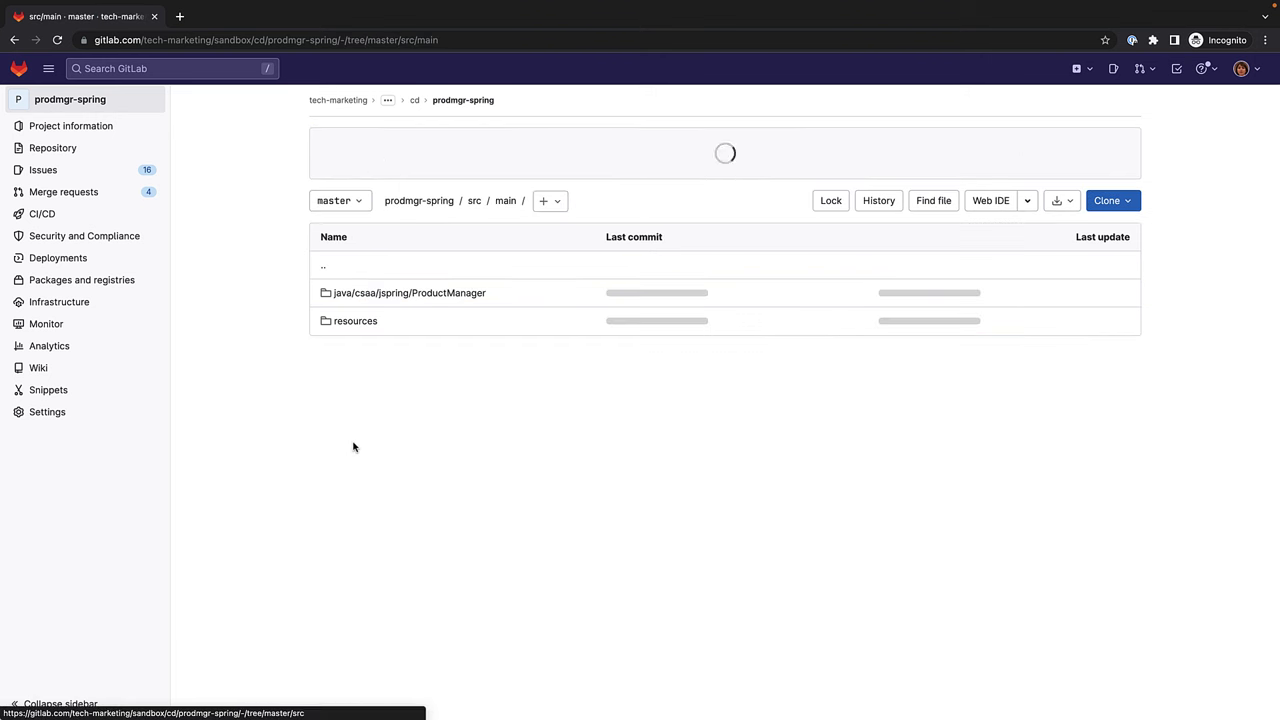
{"action": "left_click", "coordinate": [410, 296]}
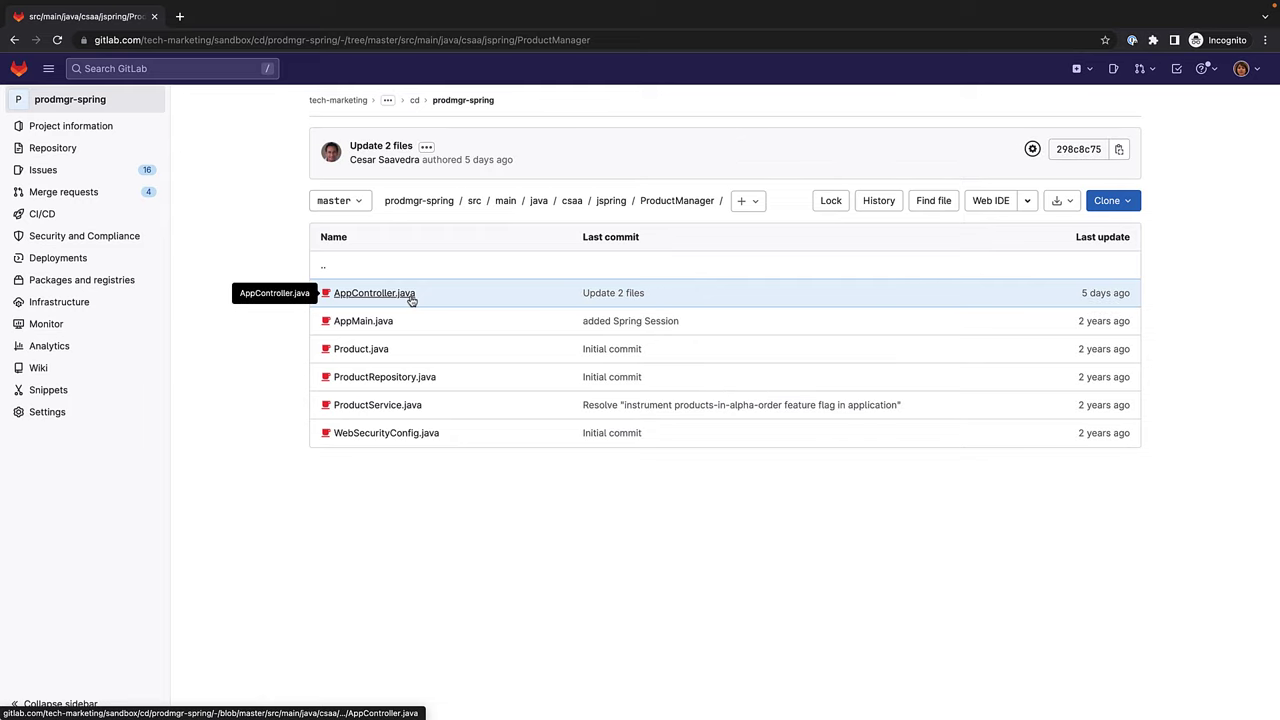
{"action": "left_click", "coordinate": [410, 298]}
{"action": "scroll", "coordinate": [439, 406], "scroll_direction": "down", "scroll_amount": 2}
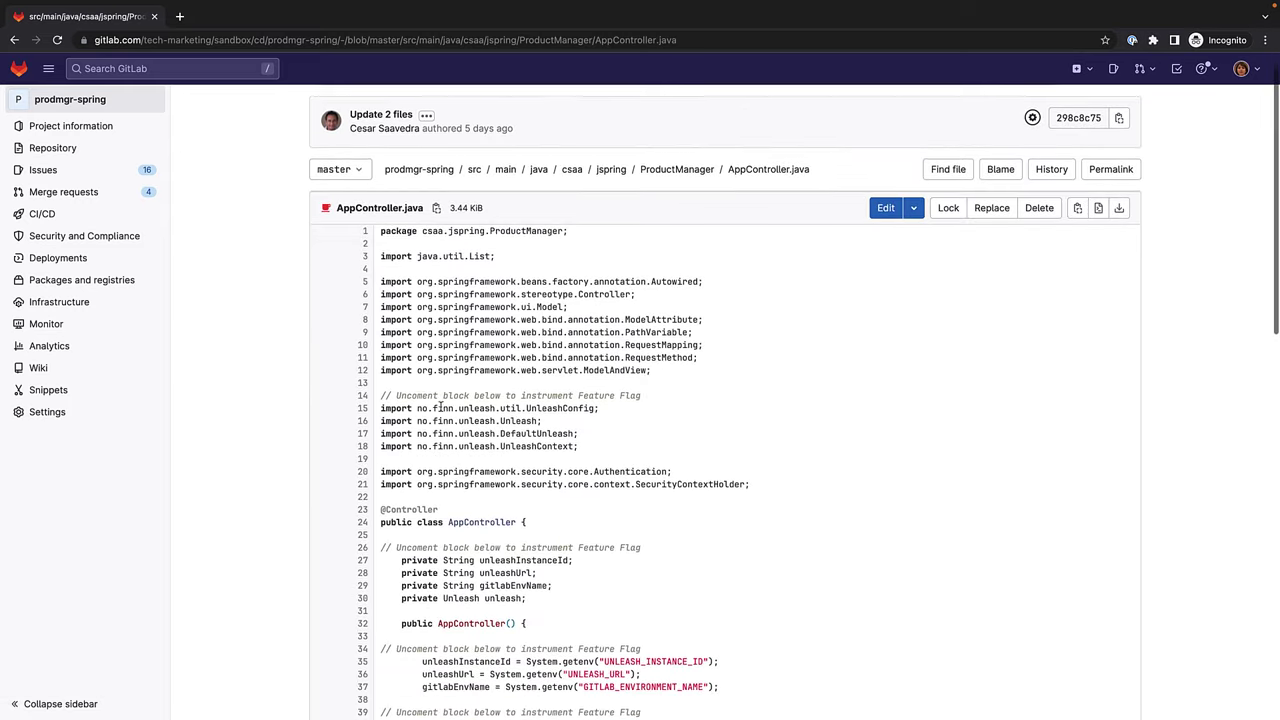
{"action": "scroll", "coordinate": [439, 406], "scroll_direction": "down", "scroll_amount": 4}
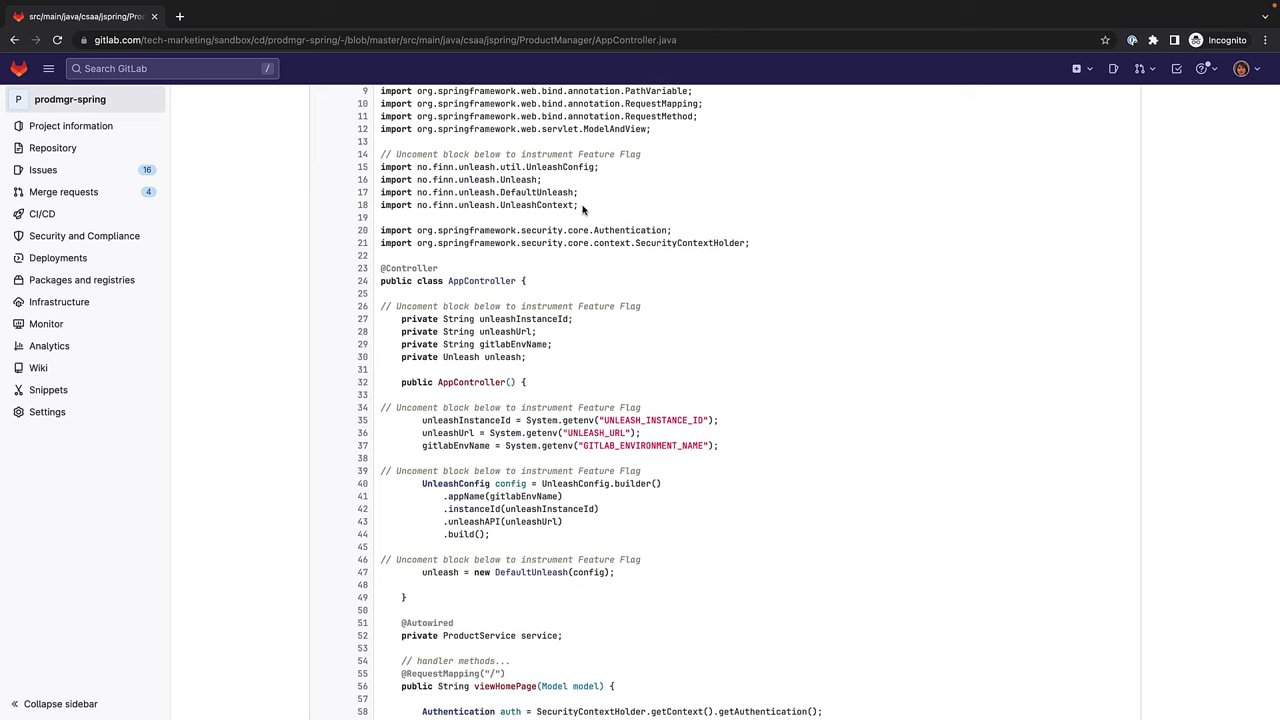
{"action": "left_click_drag", "start_coordinate": [583, 208], "coordinate": [377, 158]}
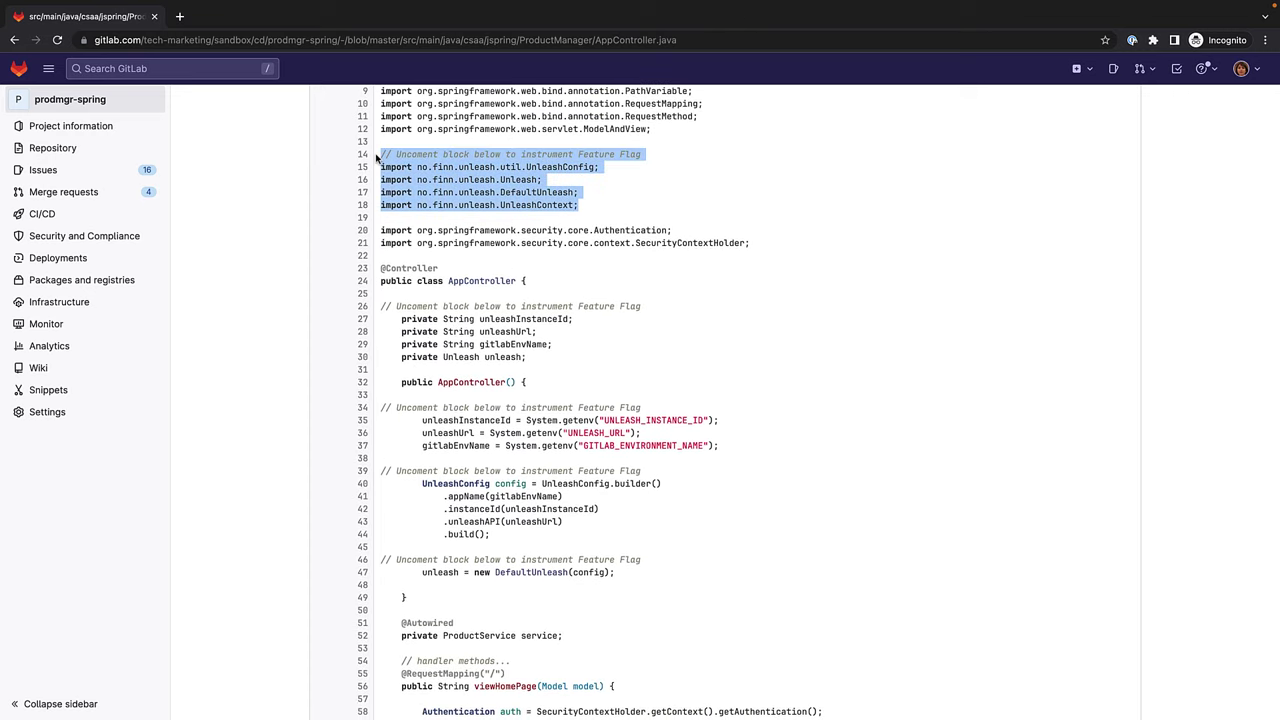
{"action": "scroll", "coordinate": [502, 276], "scroll_direction": "down", "scroll_amount": 2}
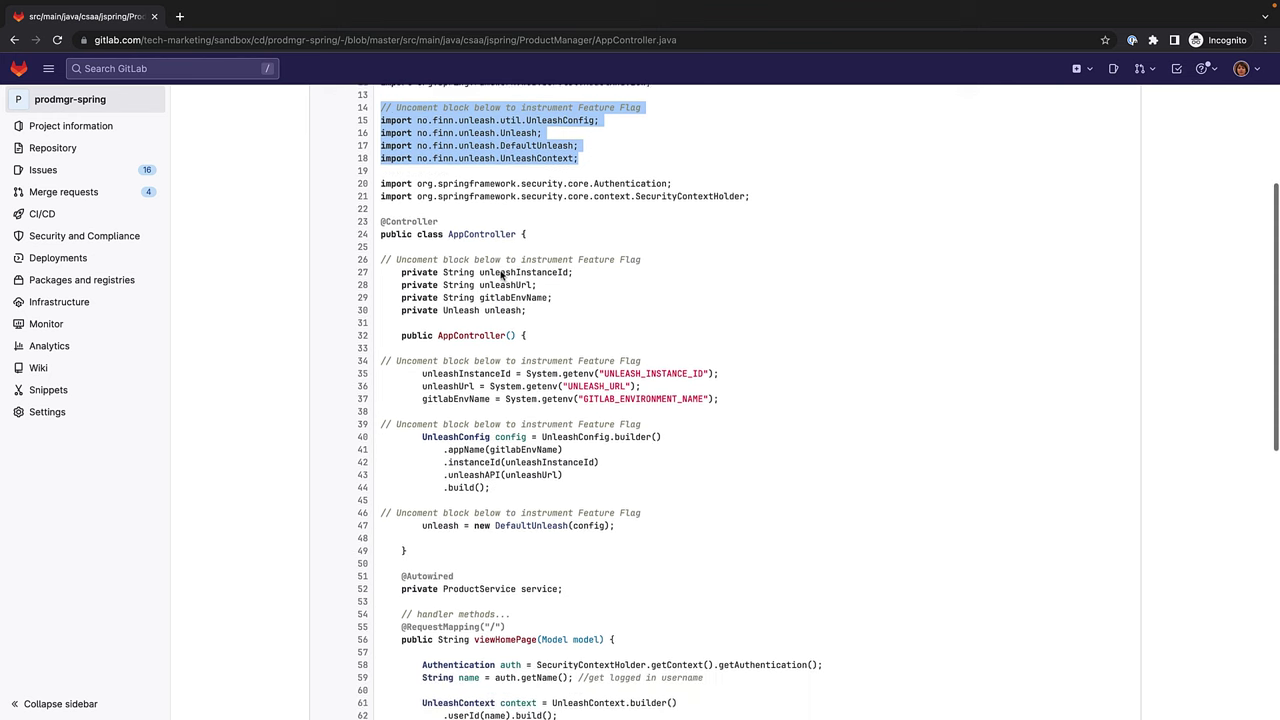
{"action": "scroll", "coordinate": [502, 276], "scroll_direction": "down", "scroll_amount": 2}
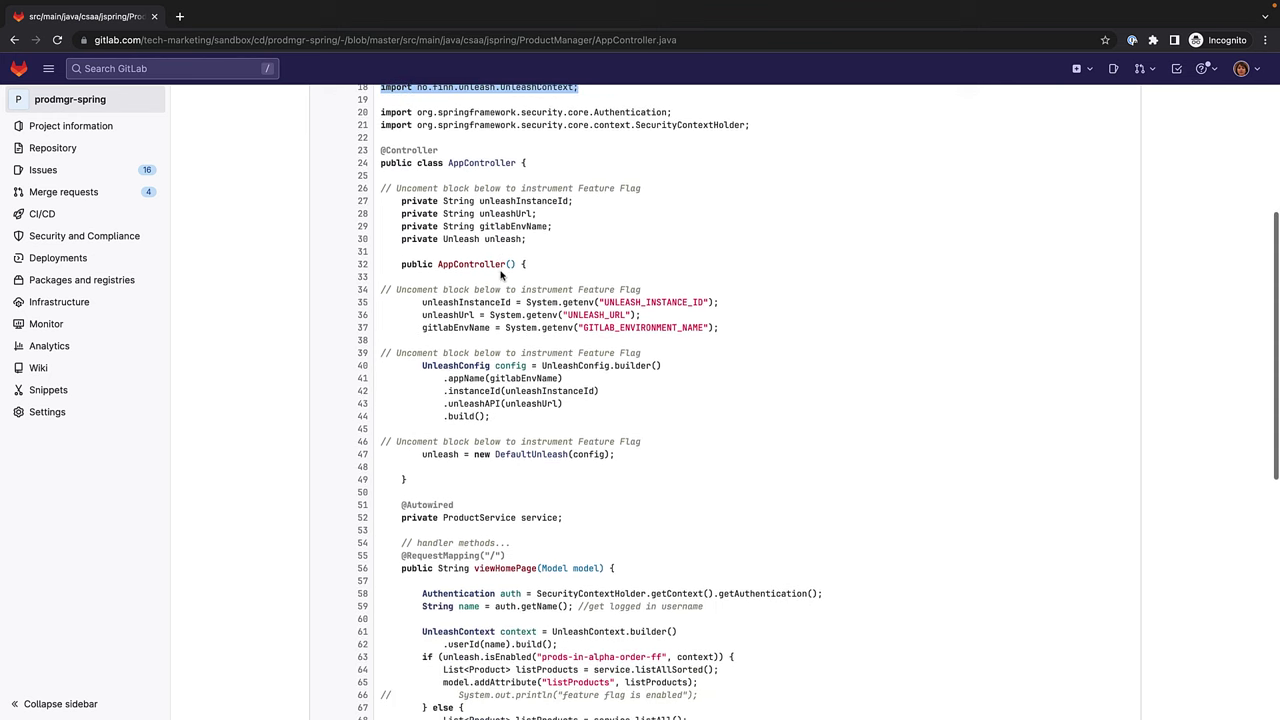
{"action": "left_click_drag", "start_coordinate": [524, 239], "coordinate": [377, 208]}
{"action": "scroll", "coordinate": [560, 333], "scroll_direction": "down", "scroll_amount": 2}
{"action": "scroll", "coordinate": [560, 333], "scroll_direction": "down", "scroll_amount": 2}
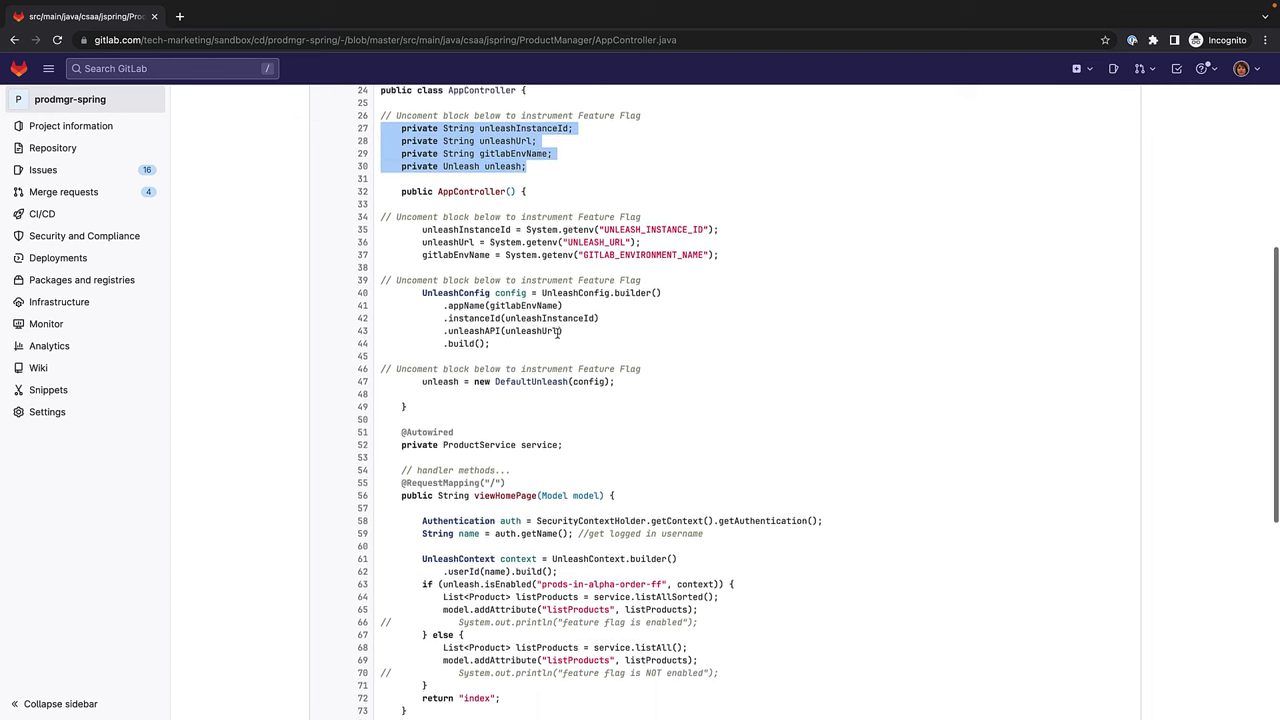
{"action": "left_click", "coordinate": [742, 227]}
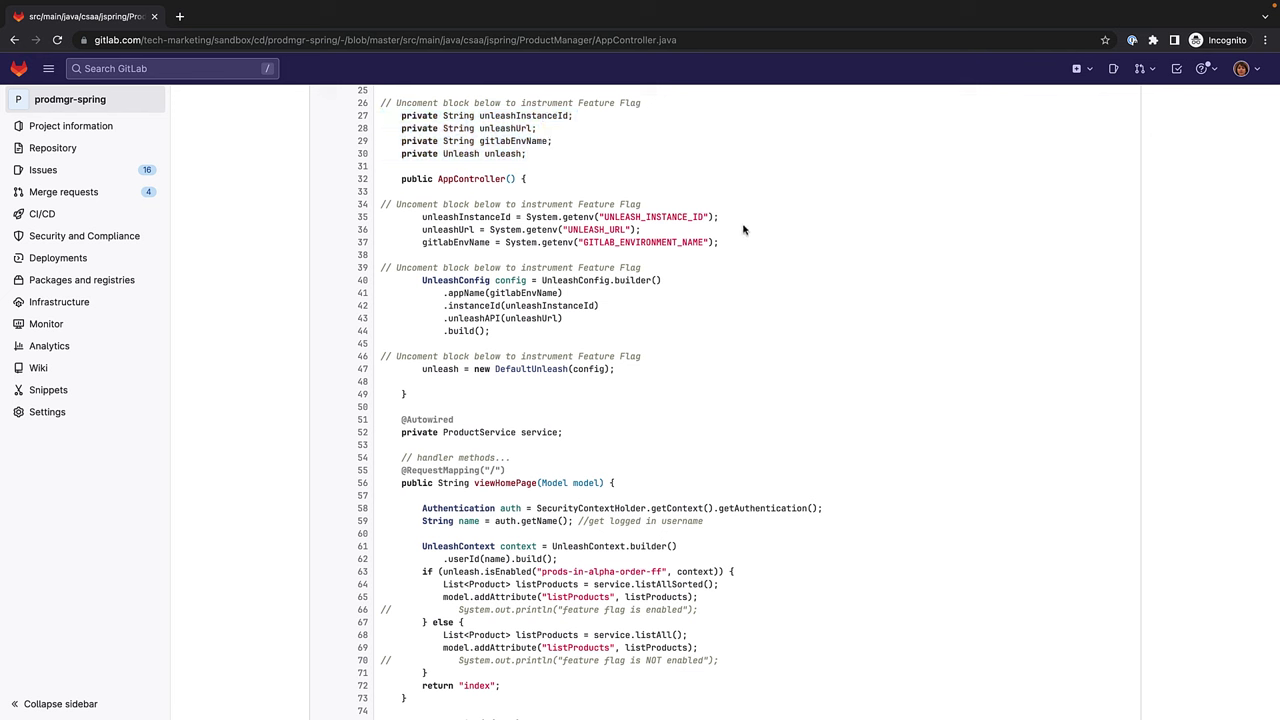
{"action": "left_click_drag", "start_coordinate": [727, 246], "coordinate": [383, 216]}
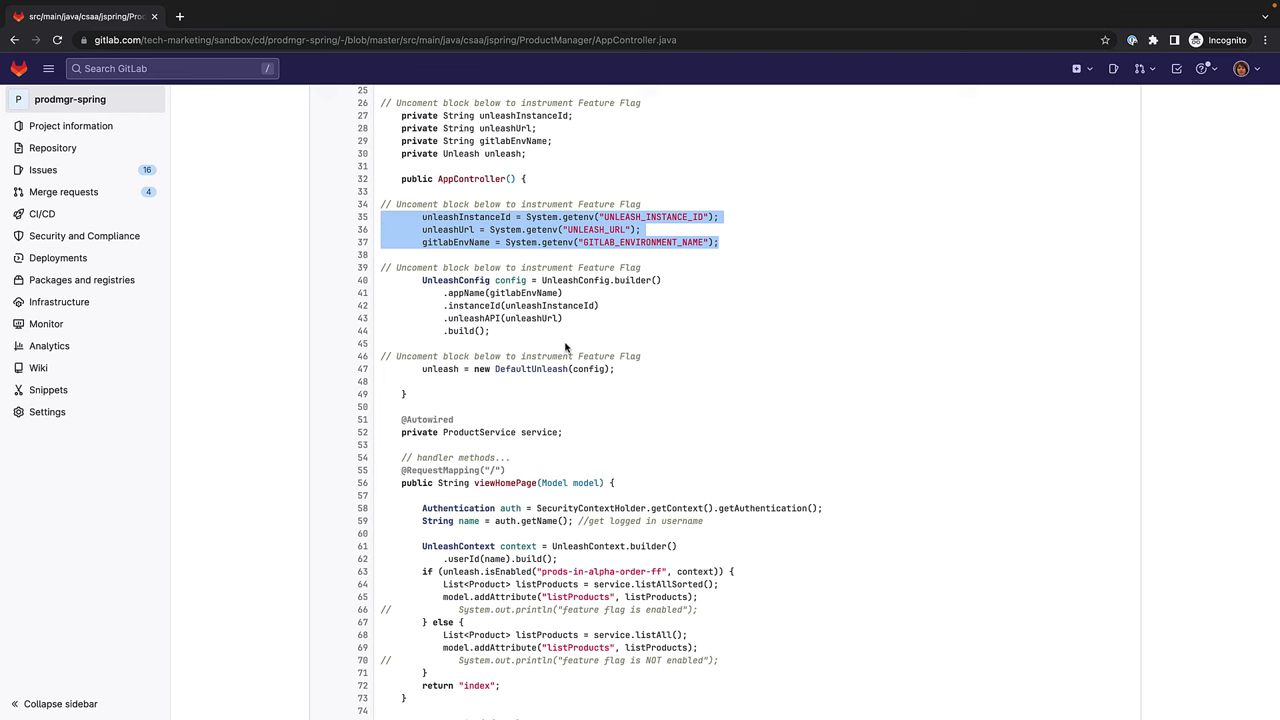
{"action": "scroll", "coordinate": [564, 347], "scroll_direction": "down", "scroll_amount": 1}
{"action": "left_click", "coordinate": [516, 303]}
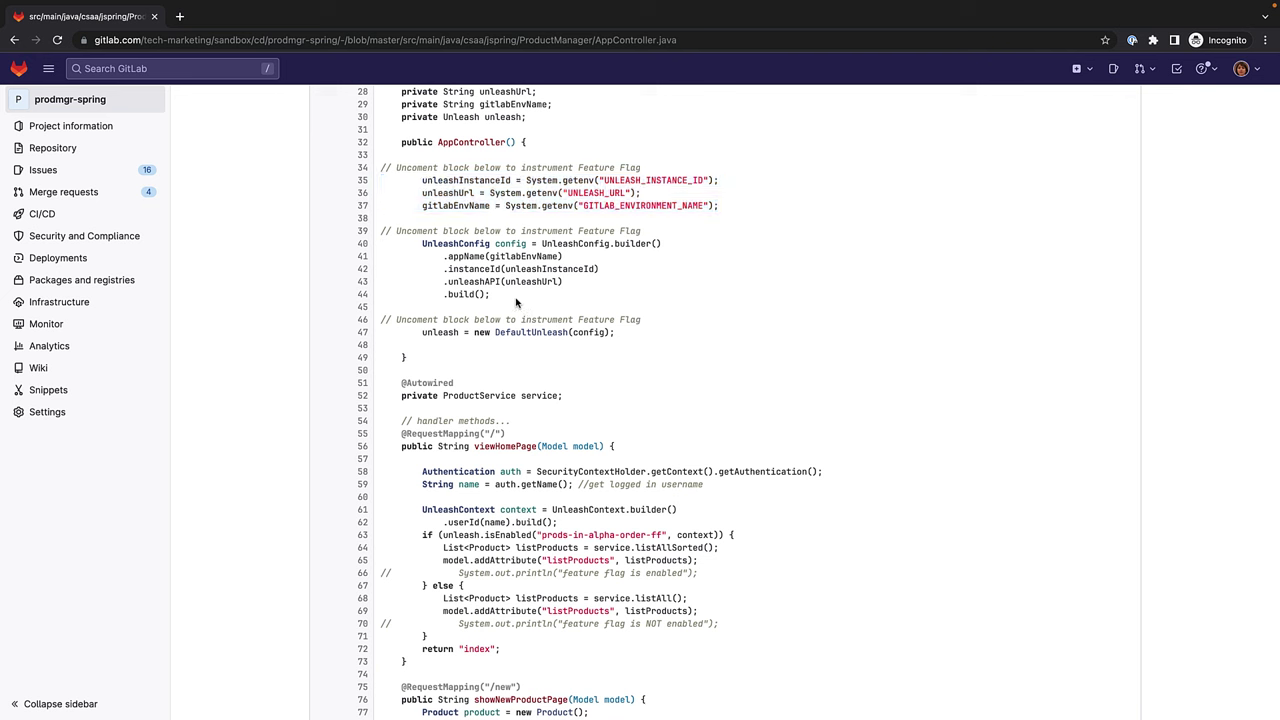
{"action": "left_click_drag", "start_coordinate": [528, 300], "coordinate": [378, 250]}
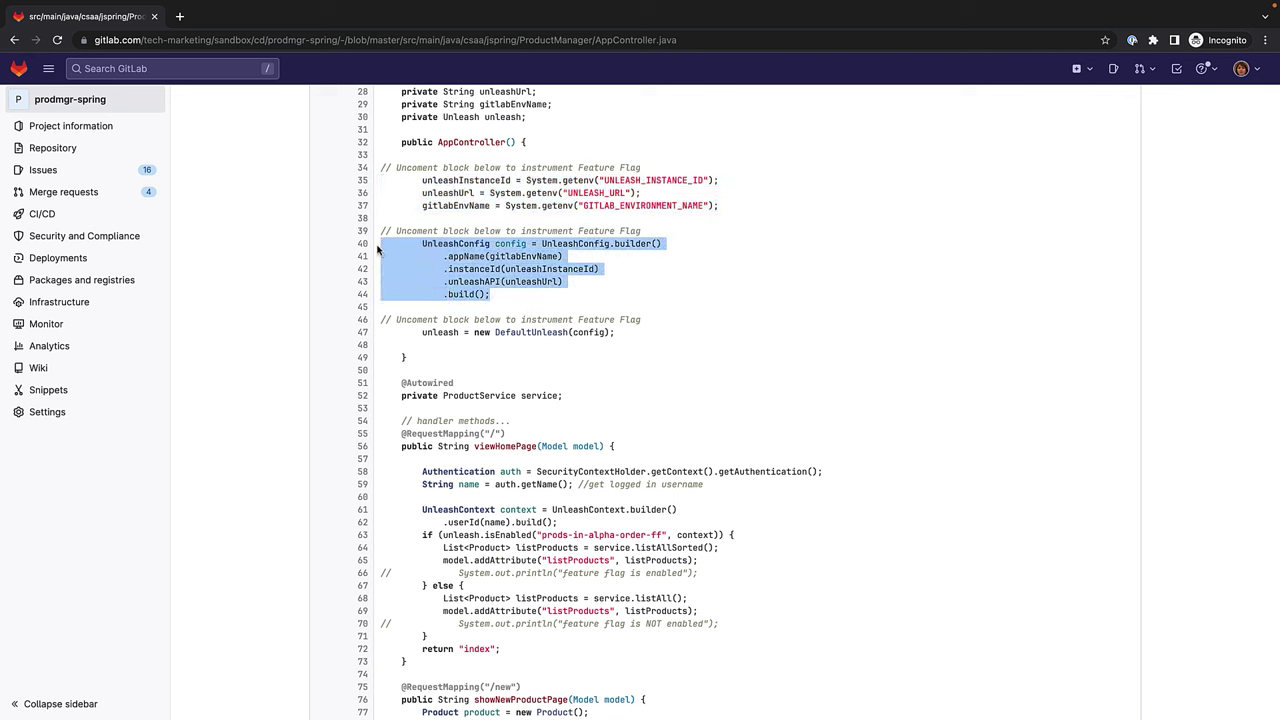
{"action": "left_click", "coordinate": [616, 342]}
{"action": "left_click_drag", "start_coordinate": [629, 334], "coordinate": [380, 335]}
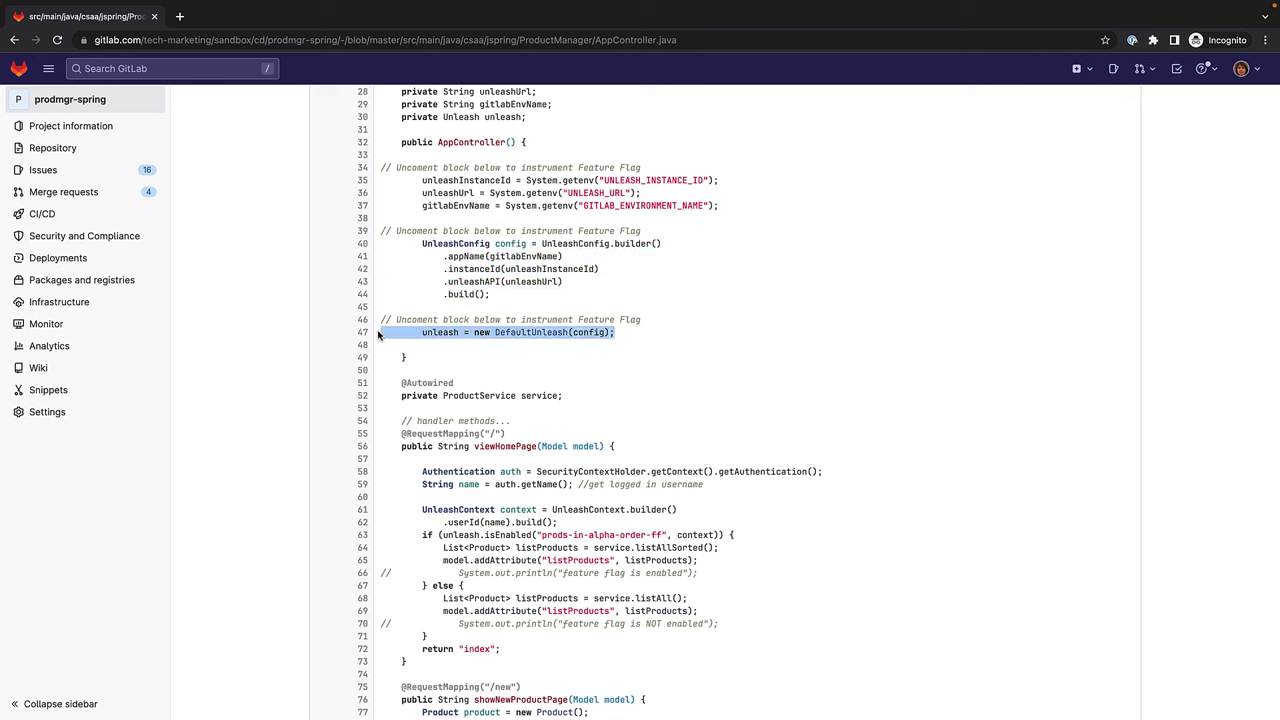
{"action": "scroll", "coordinate": [456, 369], "scroll_direction": "down", "scroll_amount": 3}
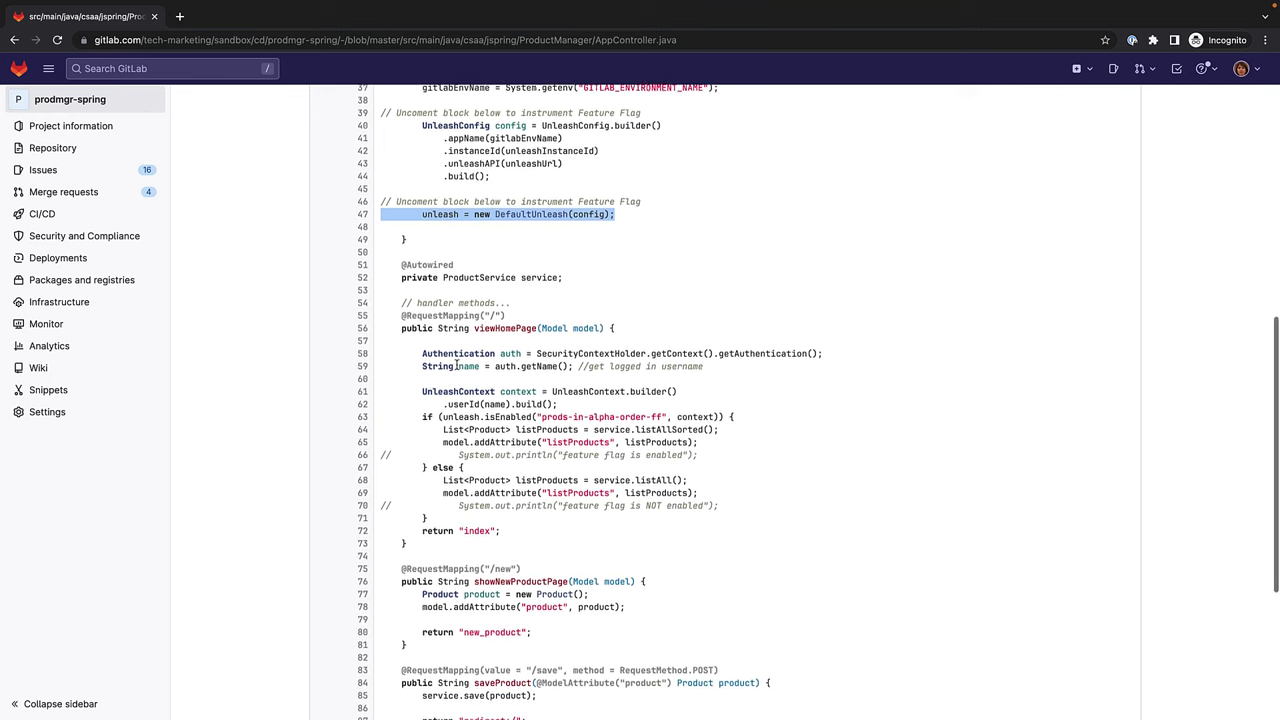
Highlight the isEnabled feature flag if/else block in AppController.java, then clear the selection.
{"action": "scroll", "coordinate": [456, 369], "scroll_direction": "down", "scroll_amount": 2}
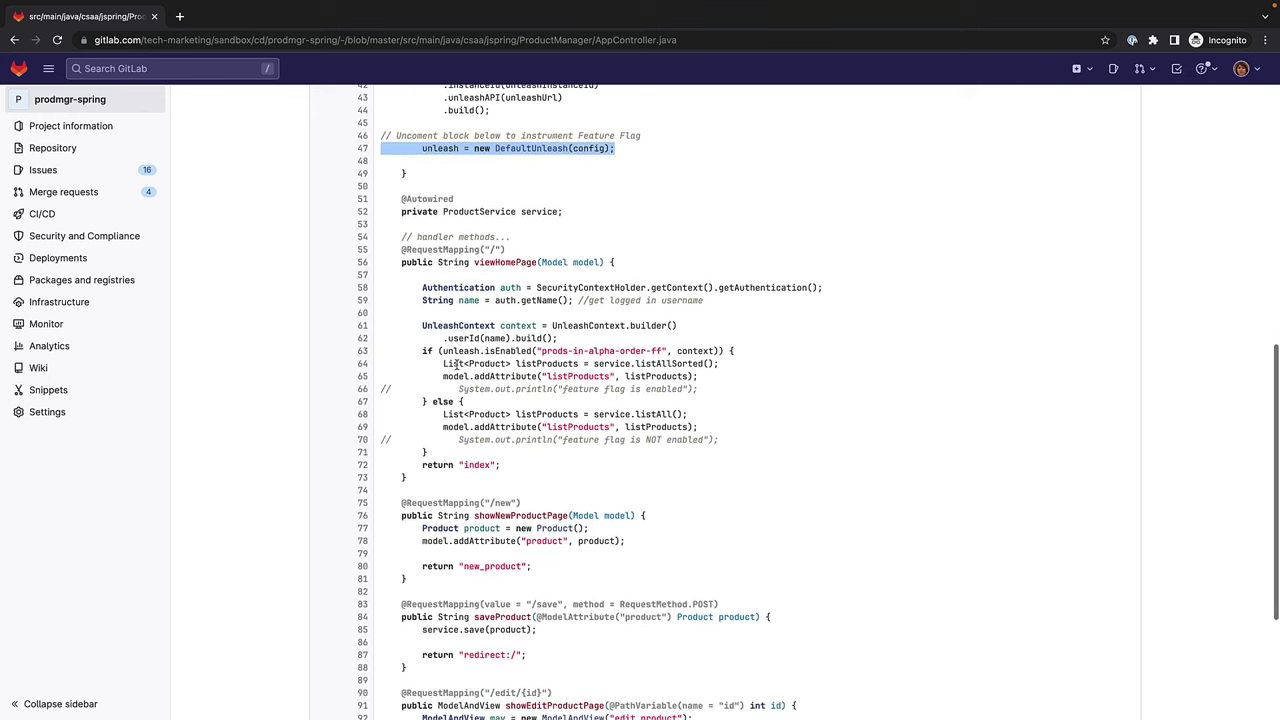
{"action": "left_click_drag", "start_coordinate": [720, 452], "coordinate": [380, 351]}
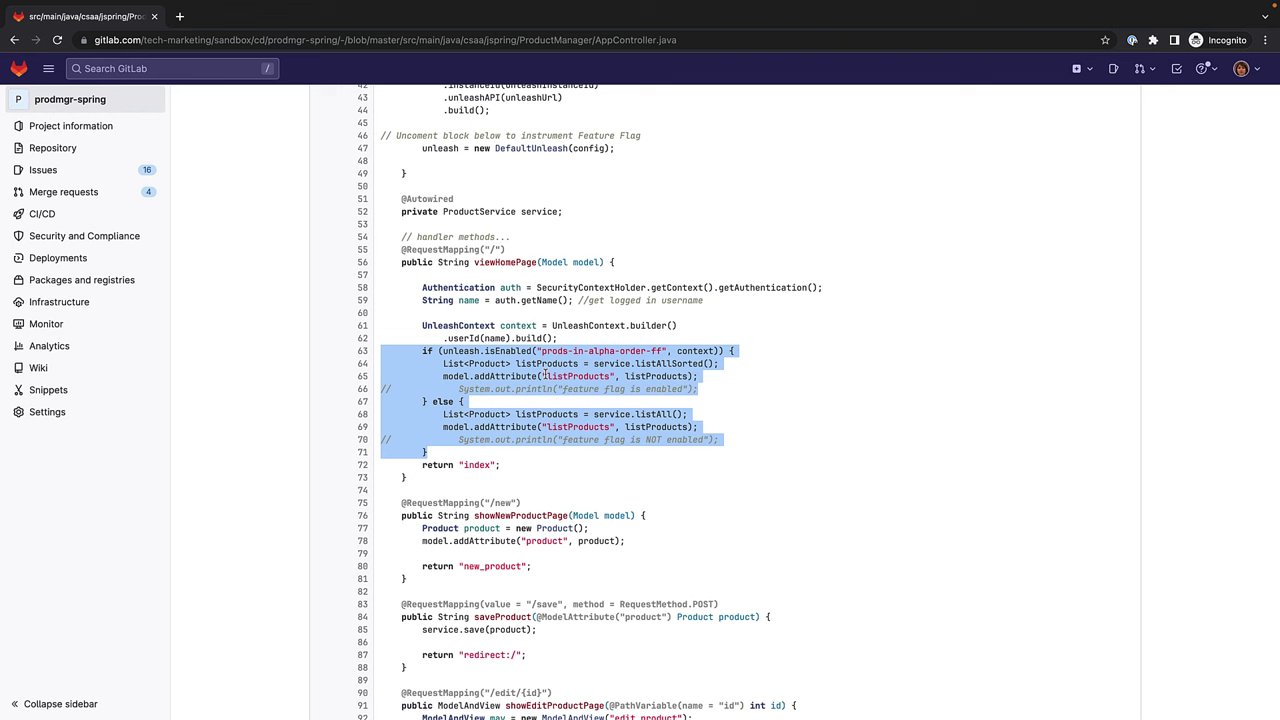
{"action": "left_click", "coordinate": [544, 372]}
Navigate via Deployments in the sidebar to the Feature flags list showing prods-in-alpha-order-ff.
{"action": "scroll", "coordinate": [544, 372], "scroll_direction": "down", "scroll_amount": 1}
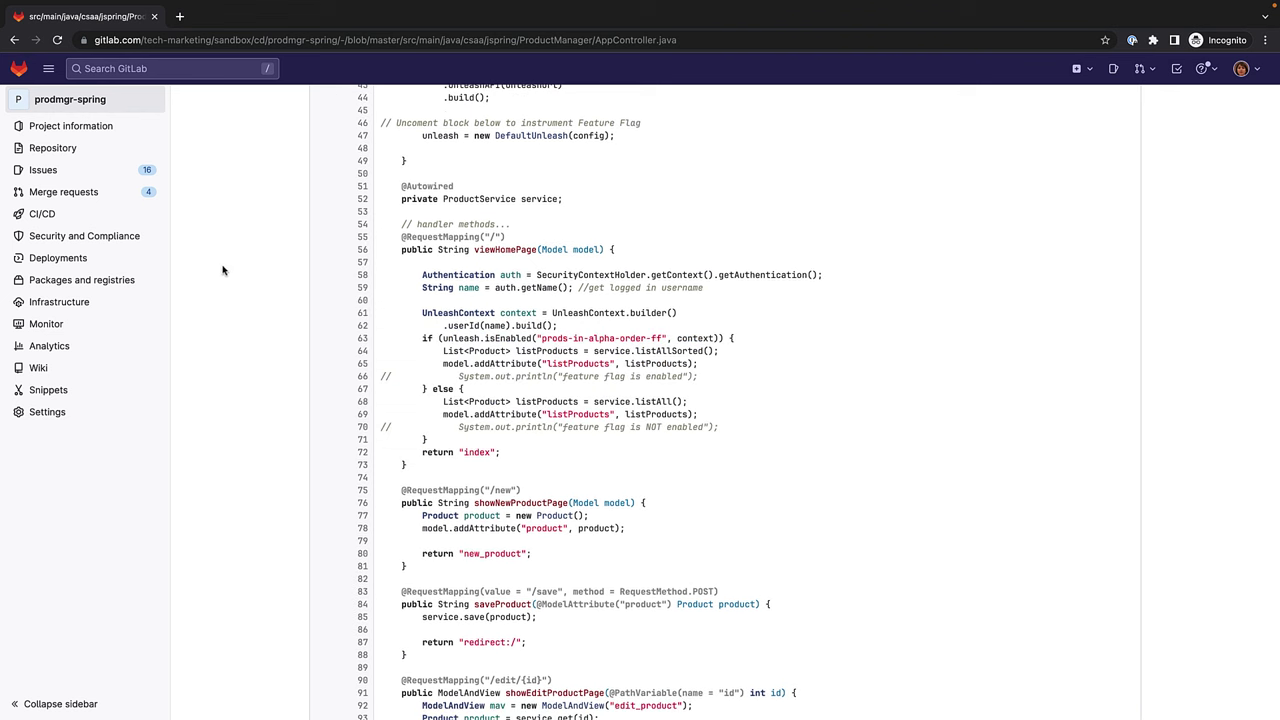
{"action": "mouse_move", "coordinate": [163, 263]}
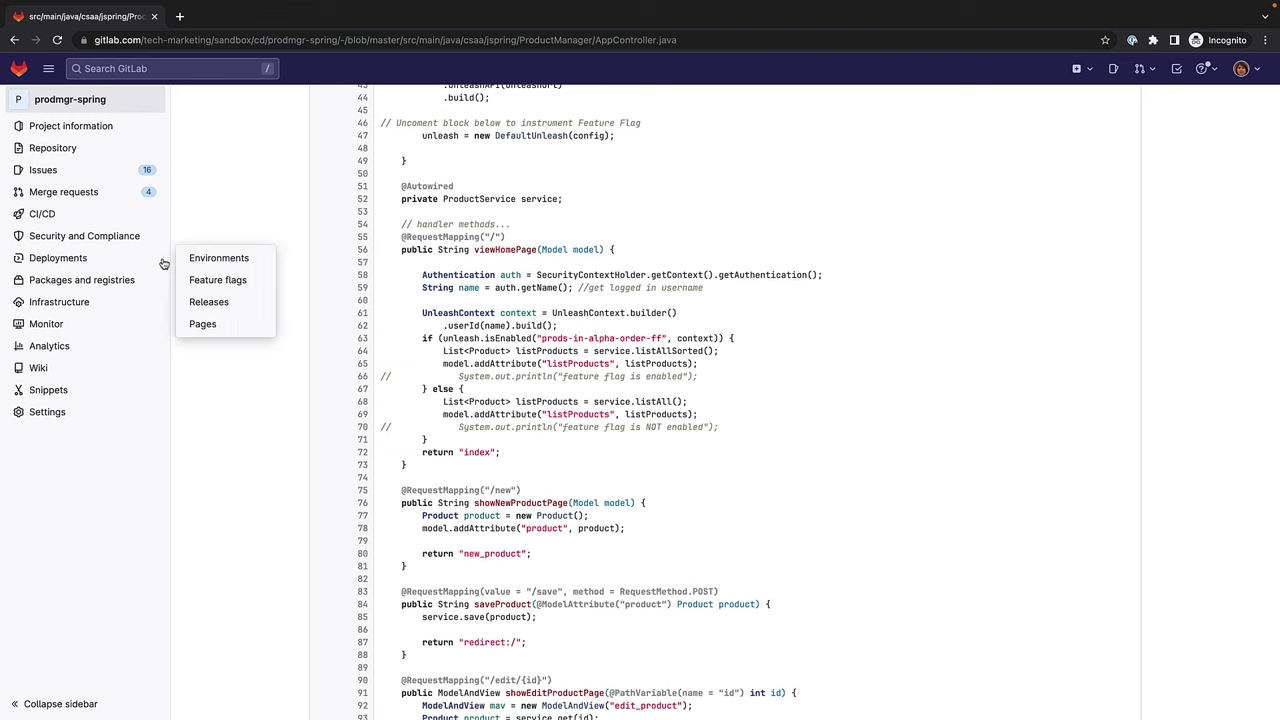
{"action": "left_click", "coordinate": [215, 279]}
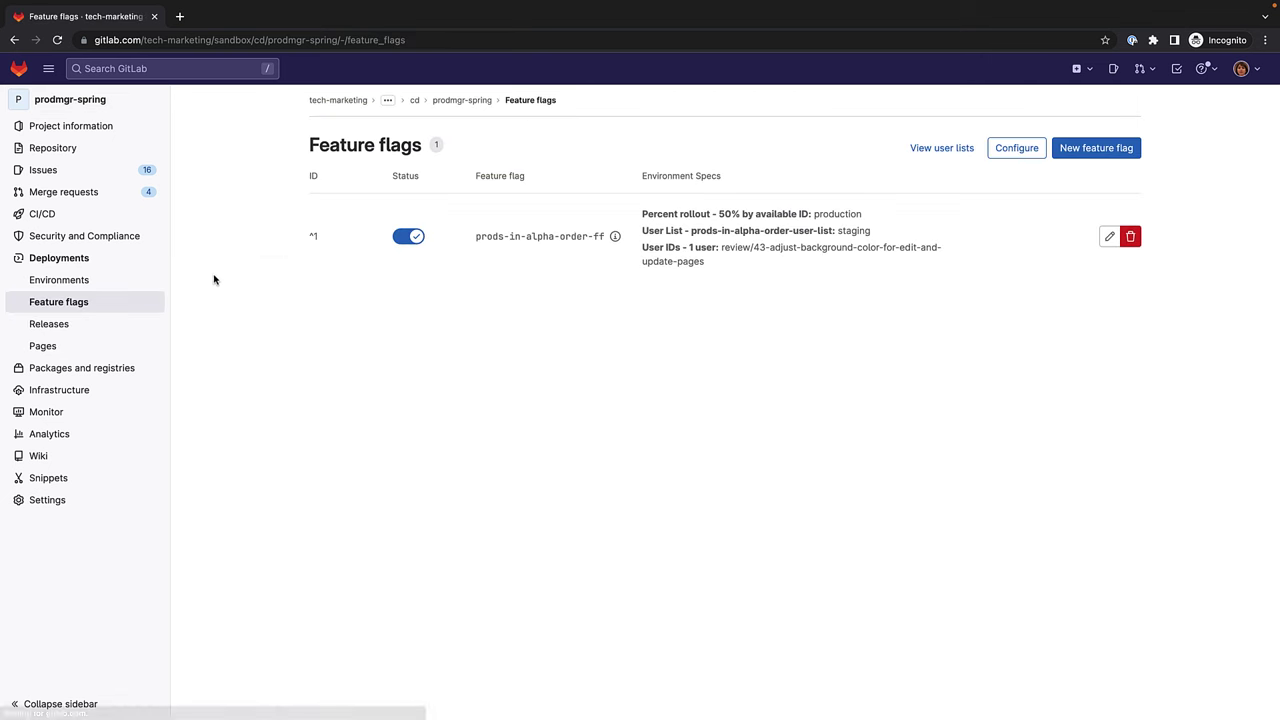